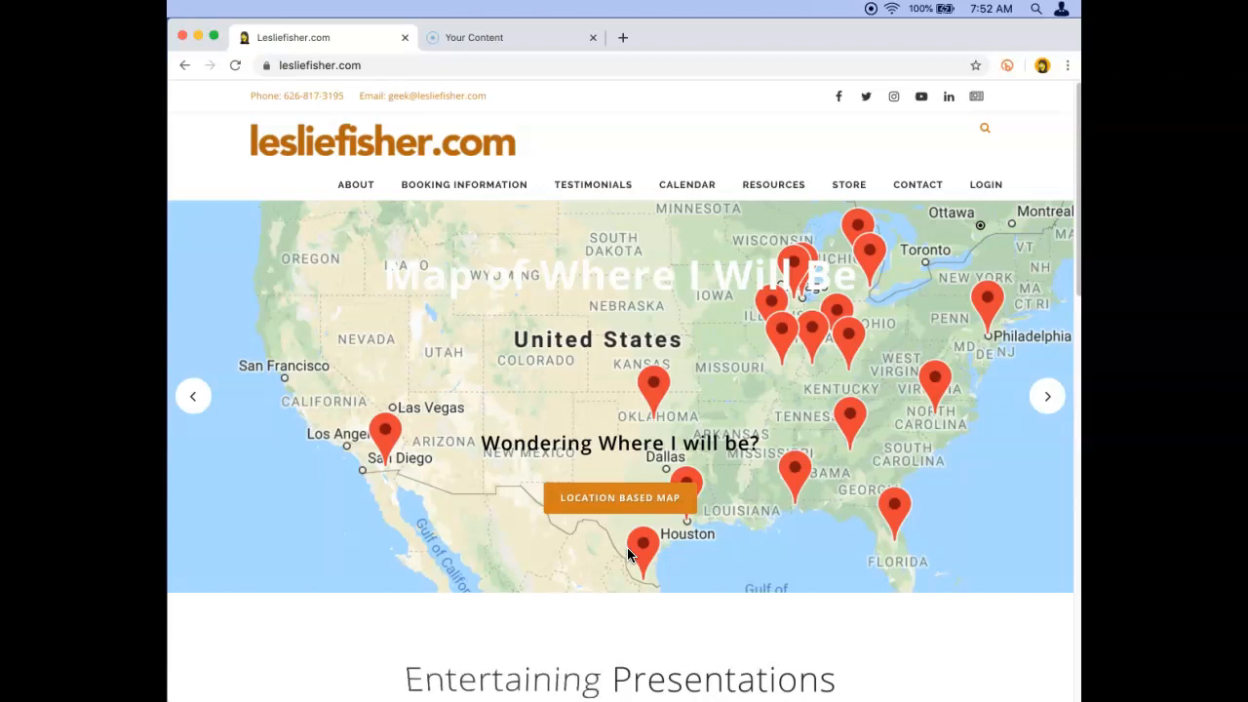
Switch to the Your Content page and review the recent screenshots and recordings listed in the menu bar tool
click(529, 45)
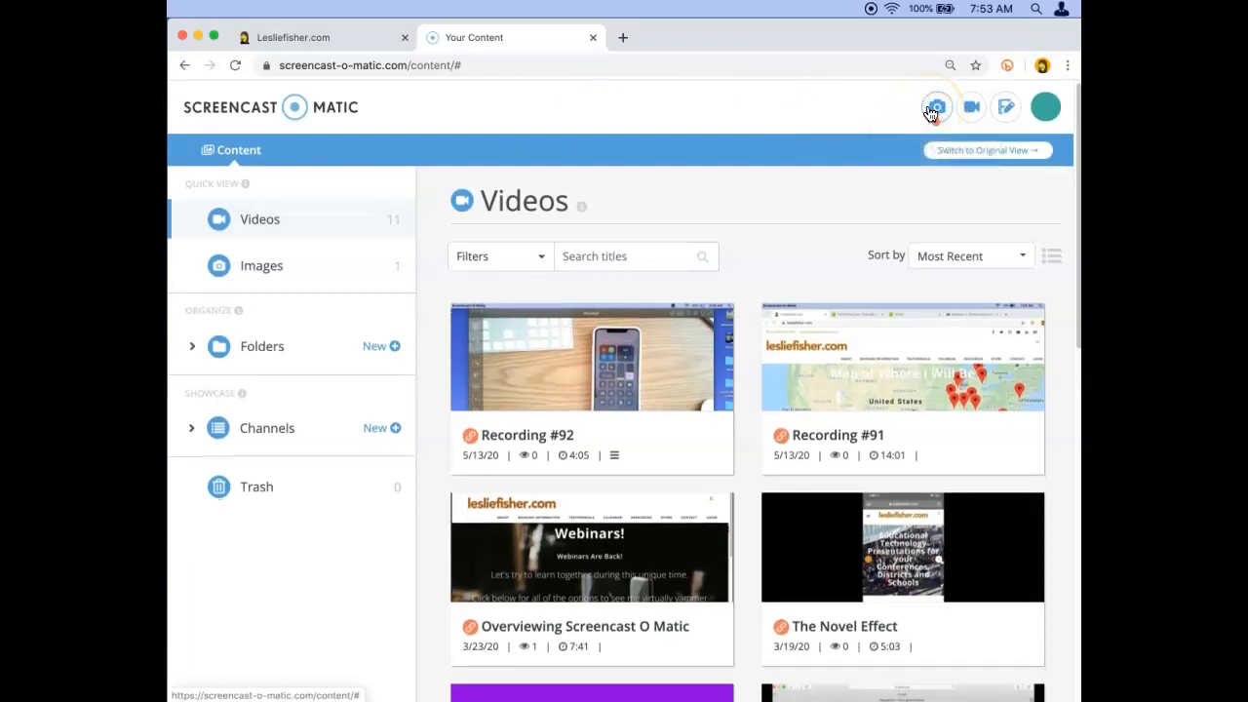
click(872, 10)
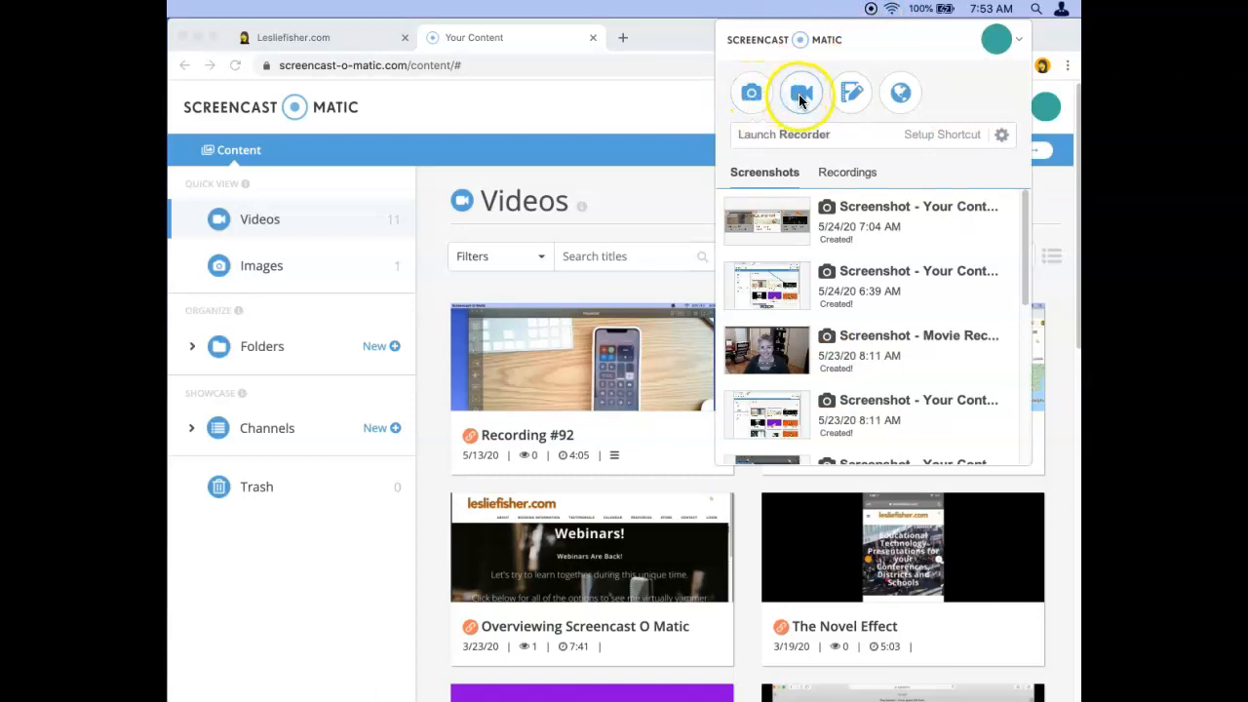
click(898, 101)
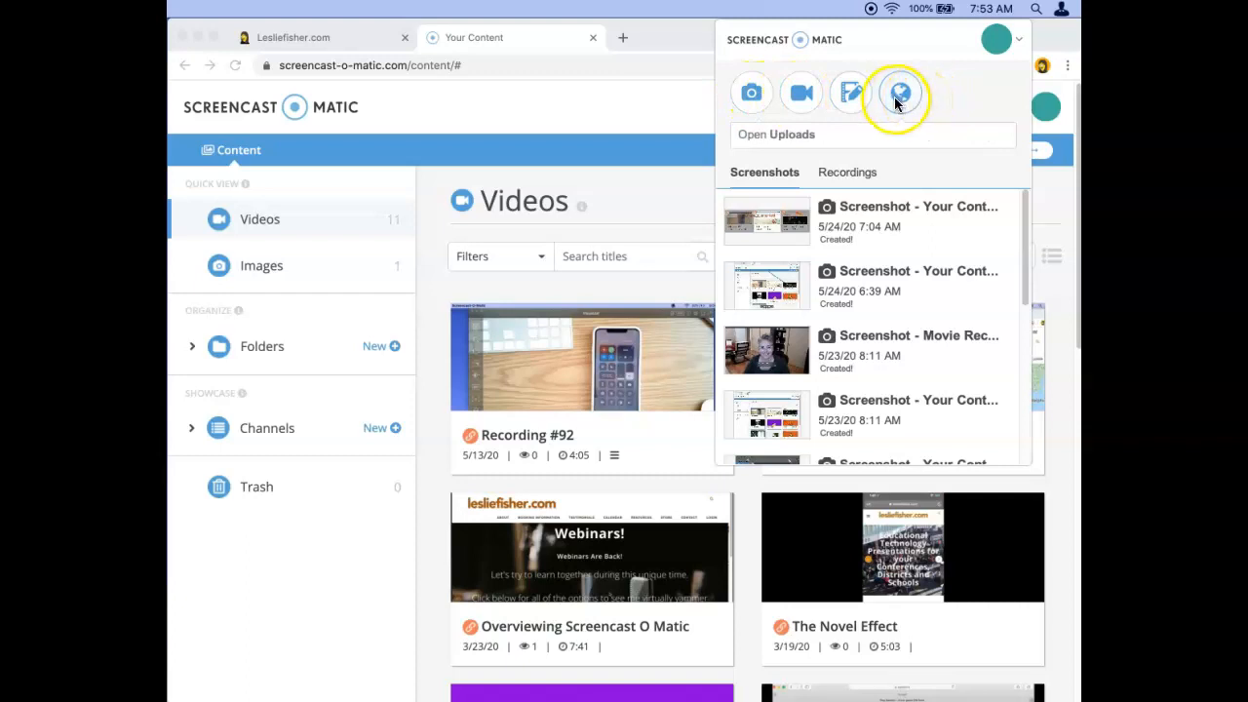
click(831, 174)
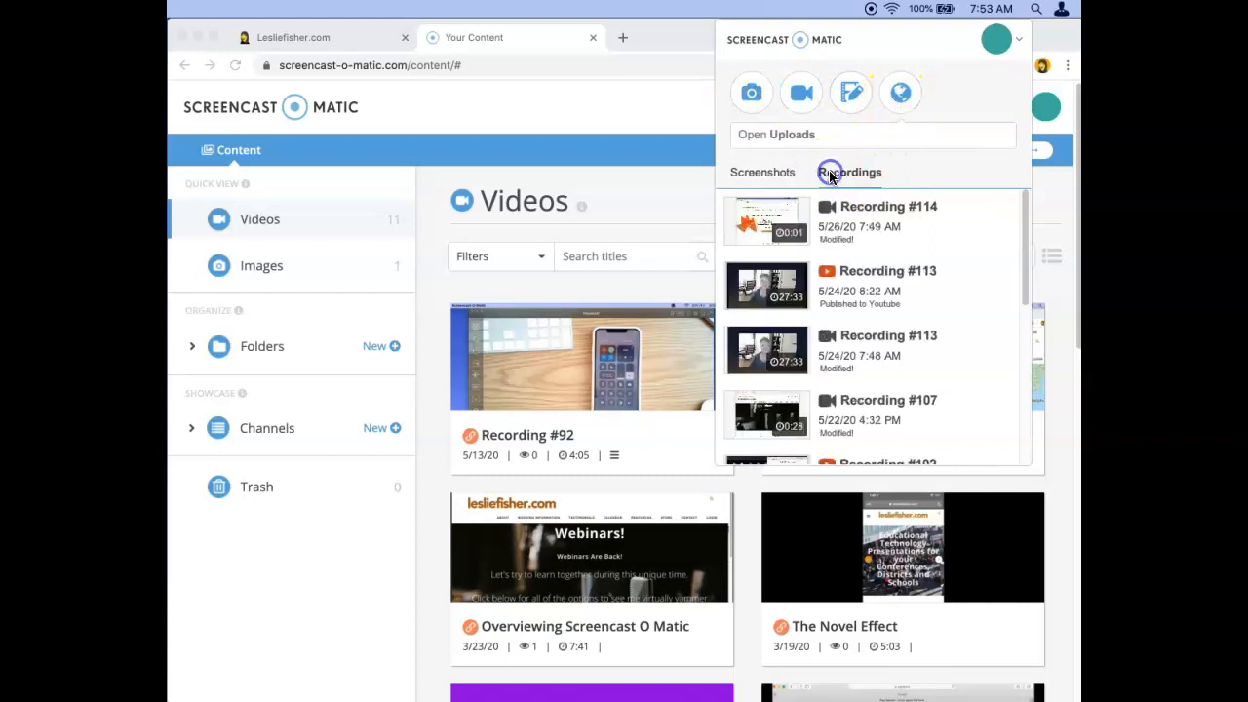
click(771, 178)
click(844, 173)
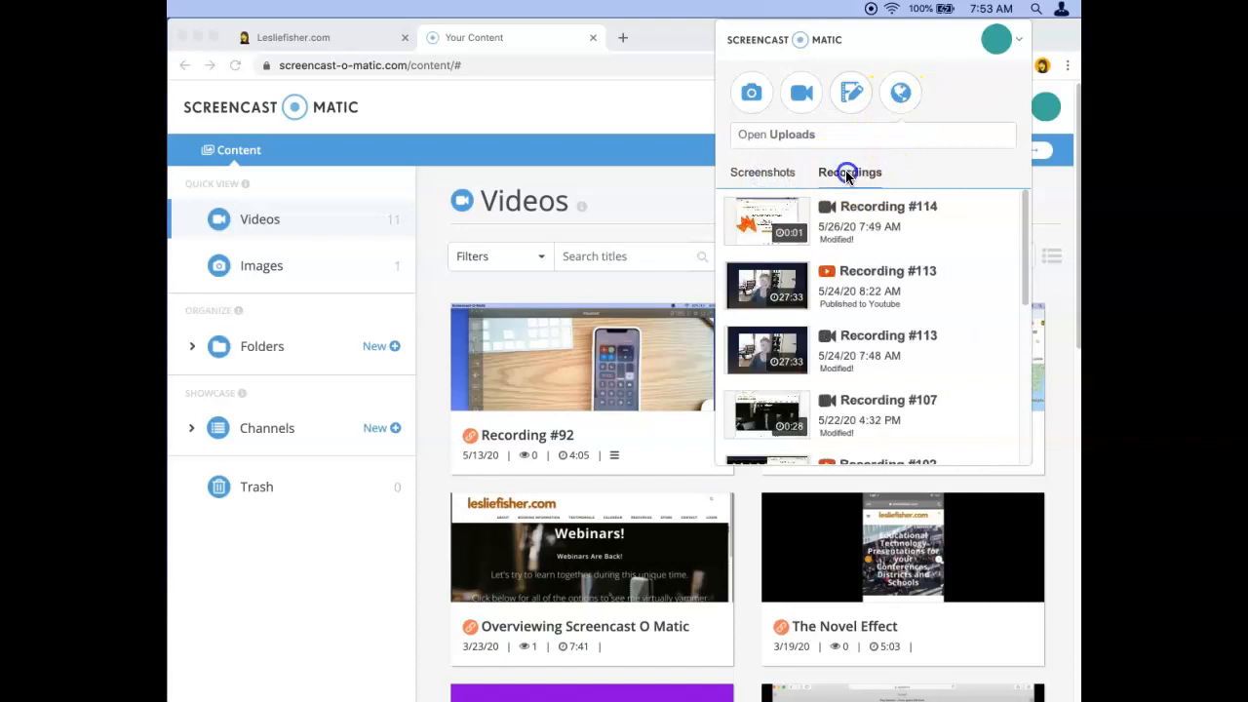
click(769, 175)
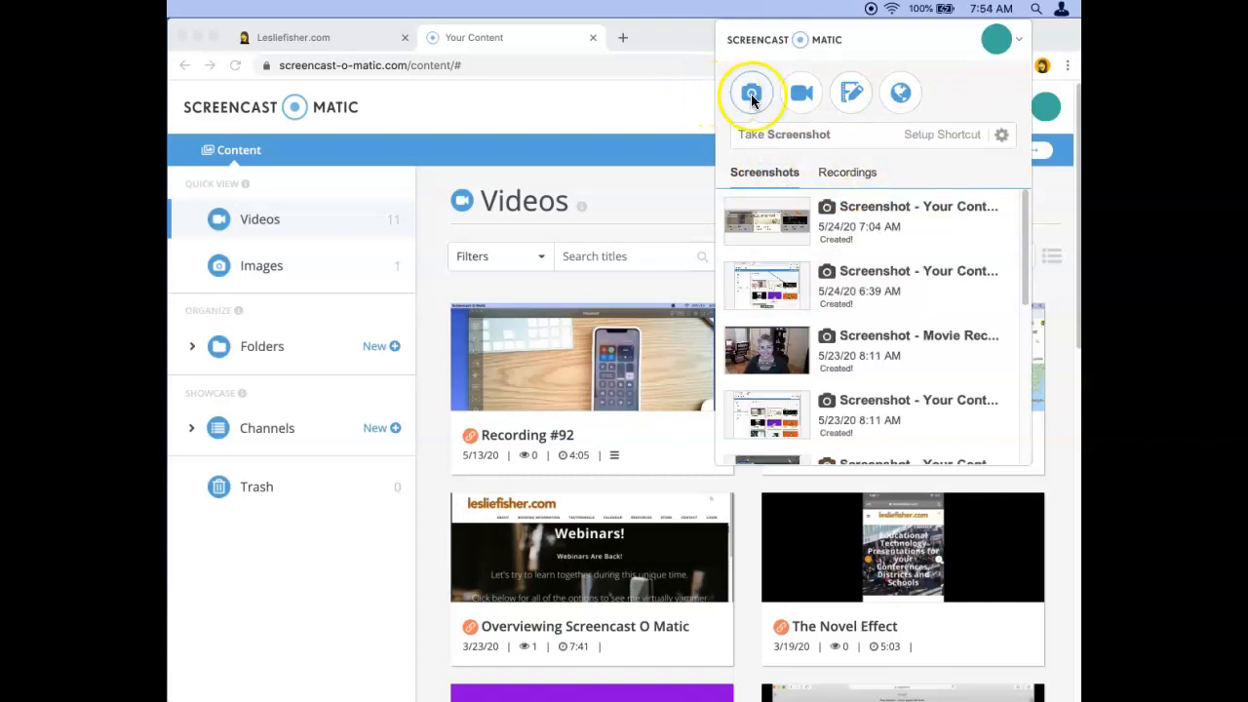
click(705, 104)
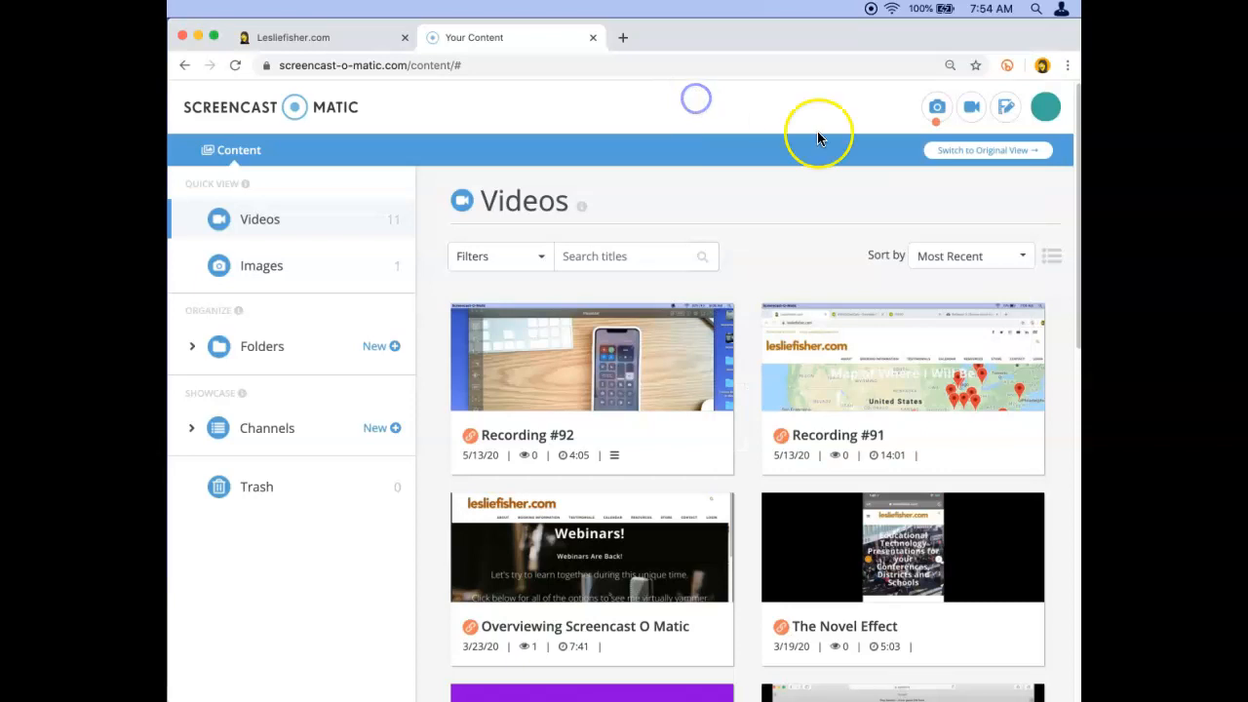
Launch the screenshot tool from the content page and bring up the webinar listings on the lesliefisher.com Webinar Calendar page
click(940, 116)
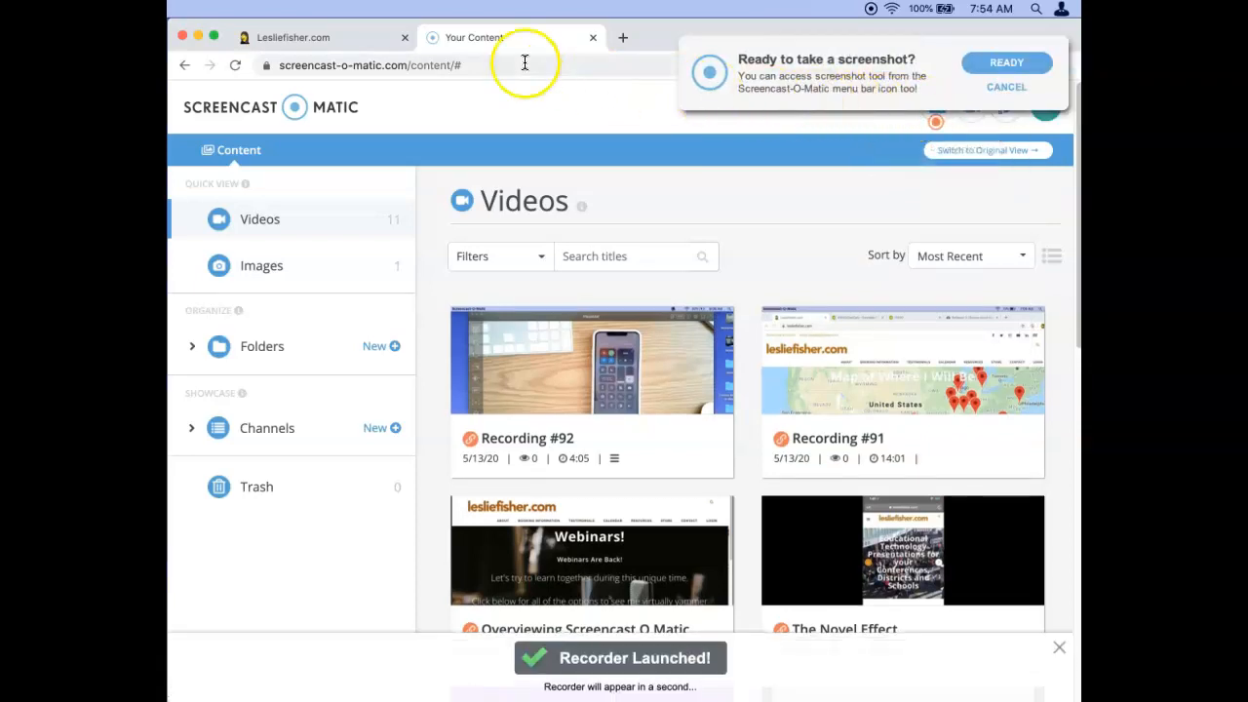
click(376, 37)
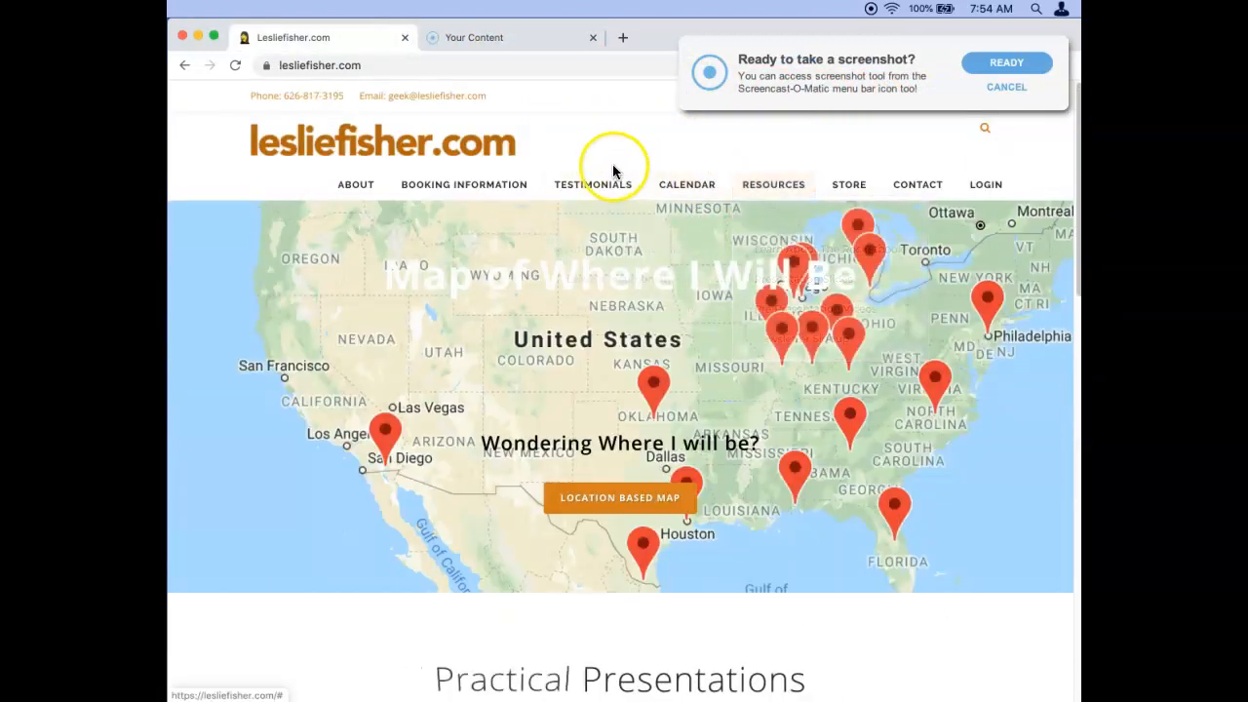
mouse_move(714, 198)
click(701, 248)
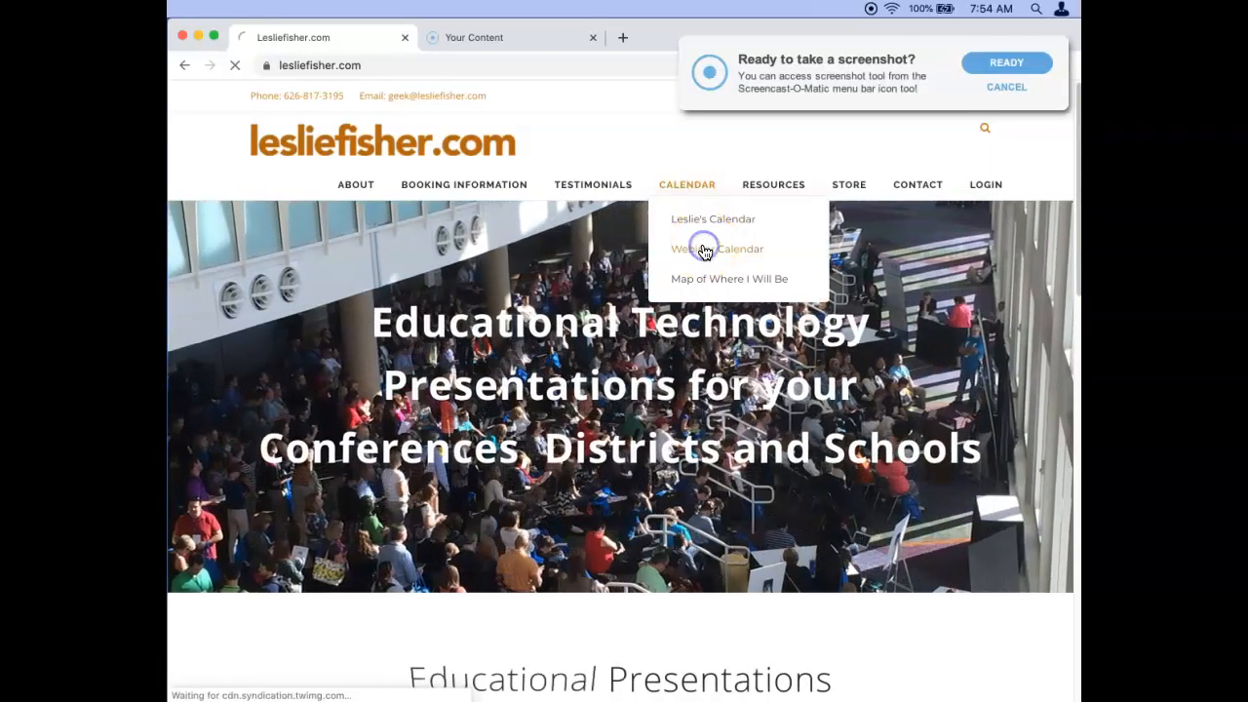
scroll(697, 248, down, 5)
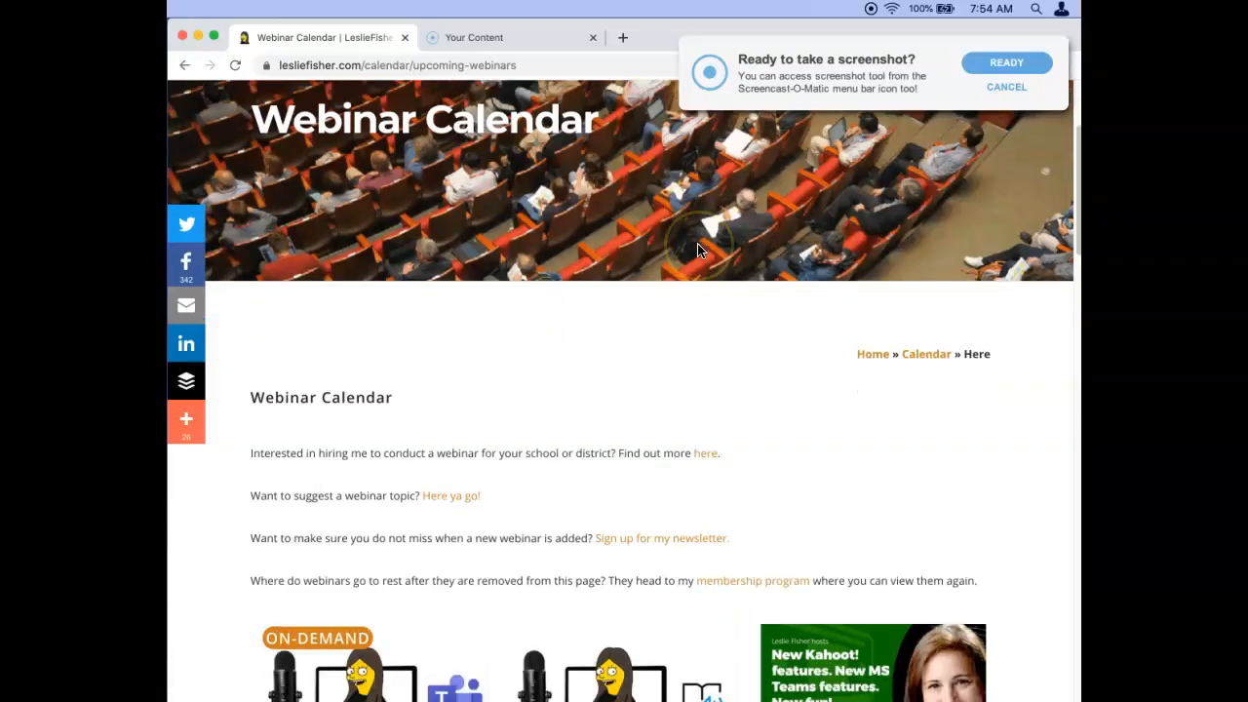
scroll(697, 250, down, 3)
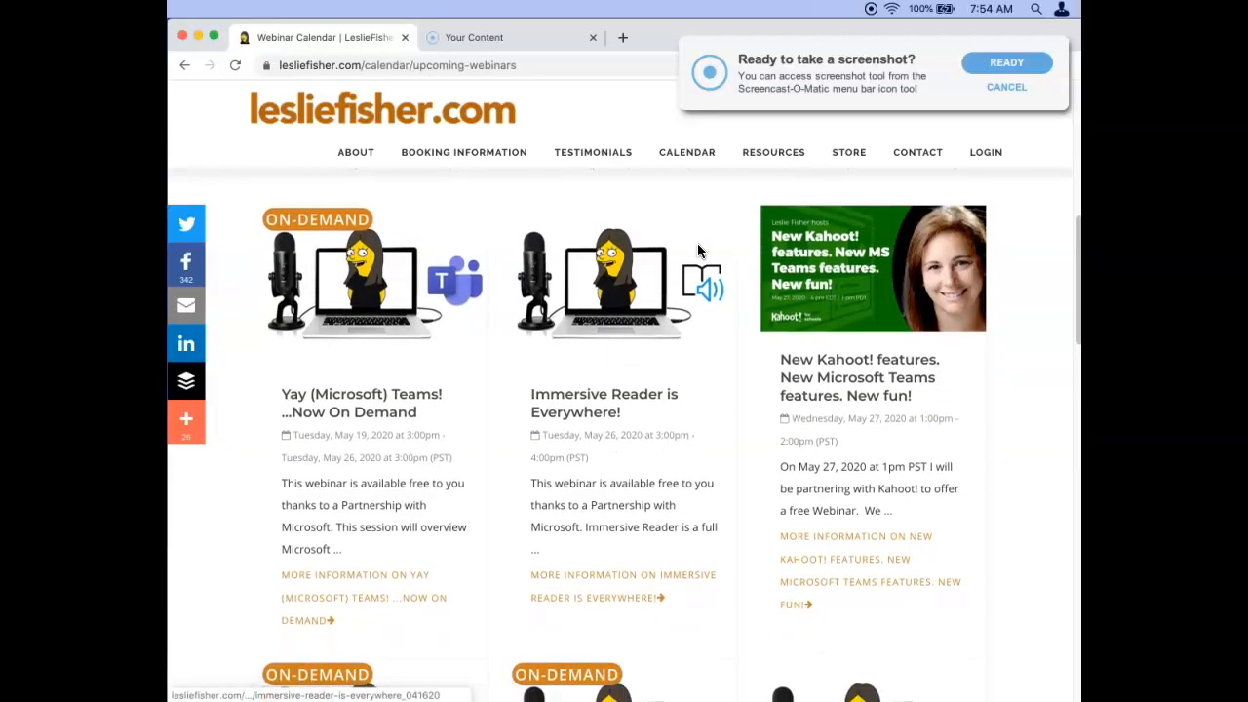
scroll(698, 251, up, 1)
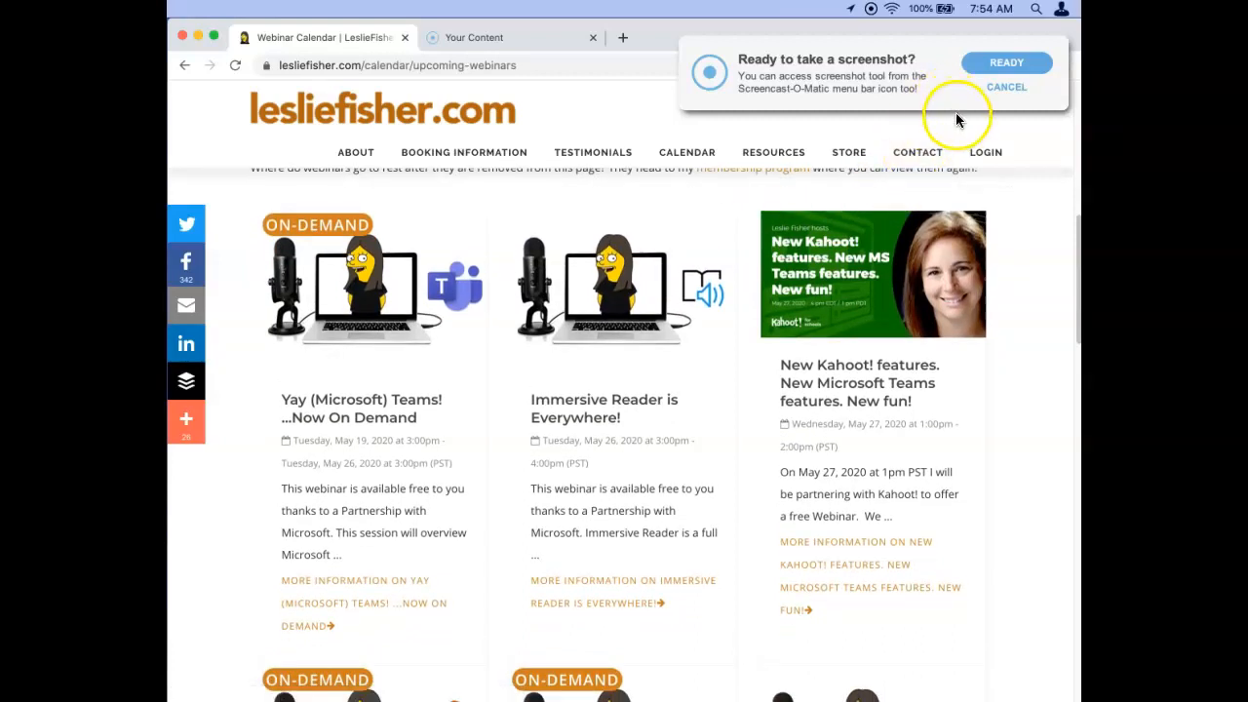
Capture the browser window showing the webinar listings and open the screenshot in the editor, with the editor window fully in view
click(987, 64)
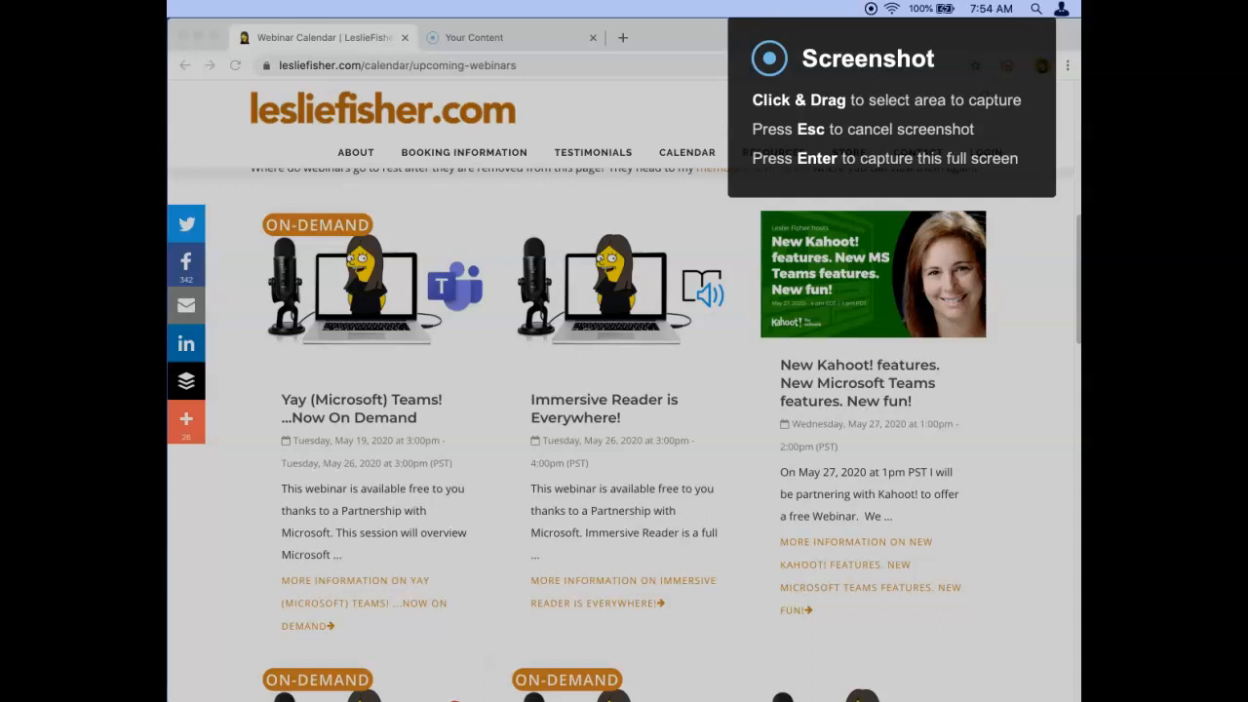
click(378, 115)
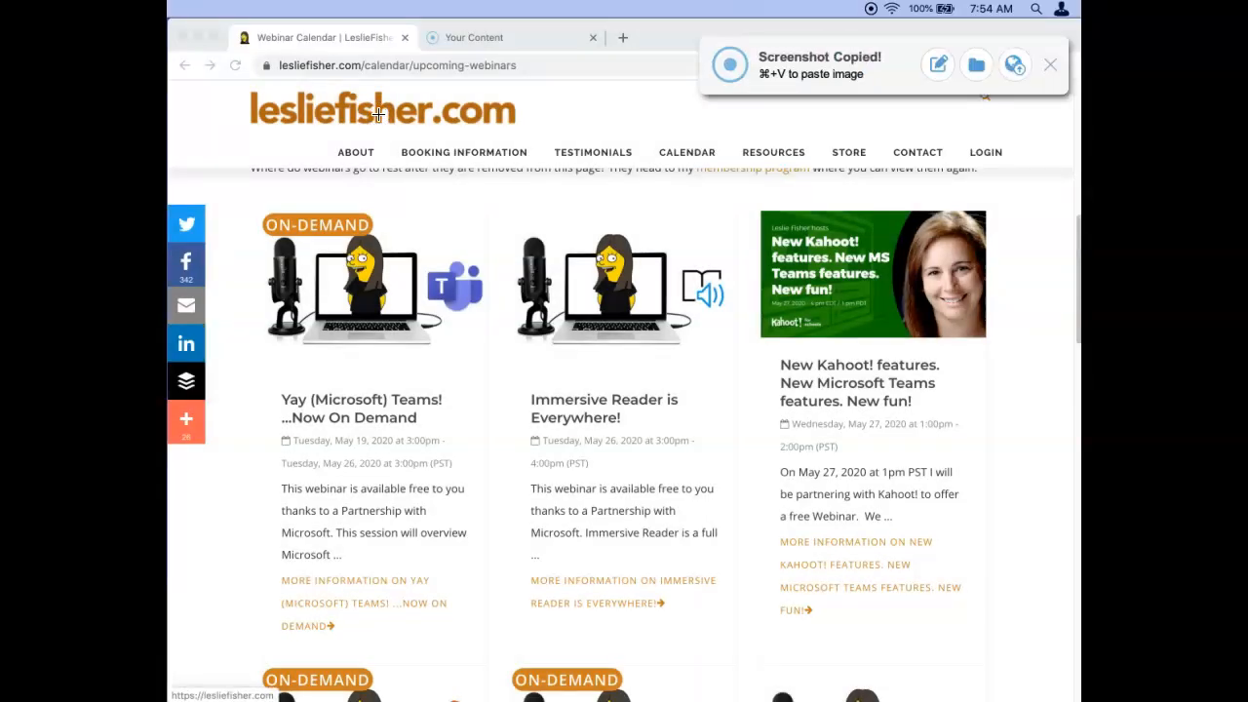
click(938, 66)
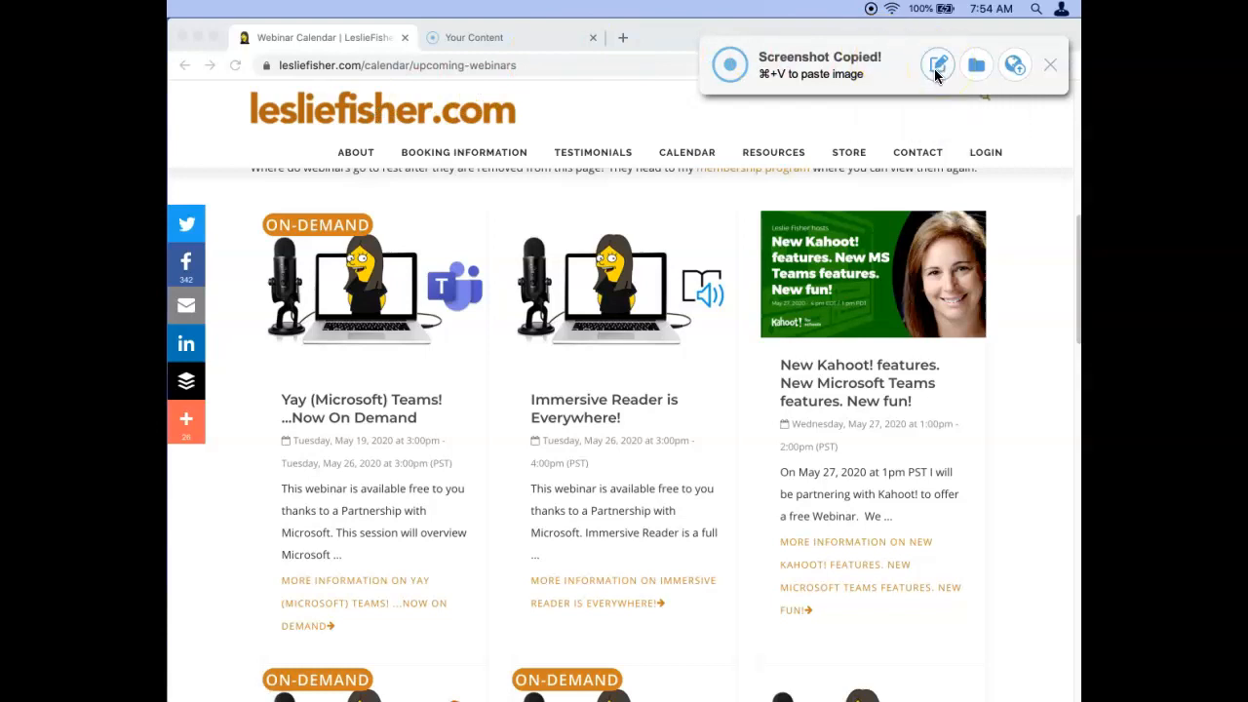
click(974, 64)
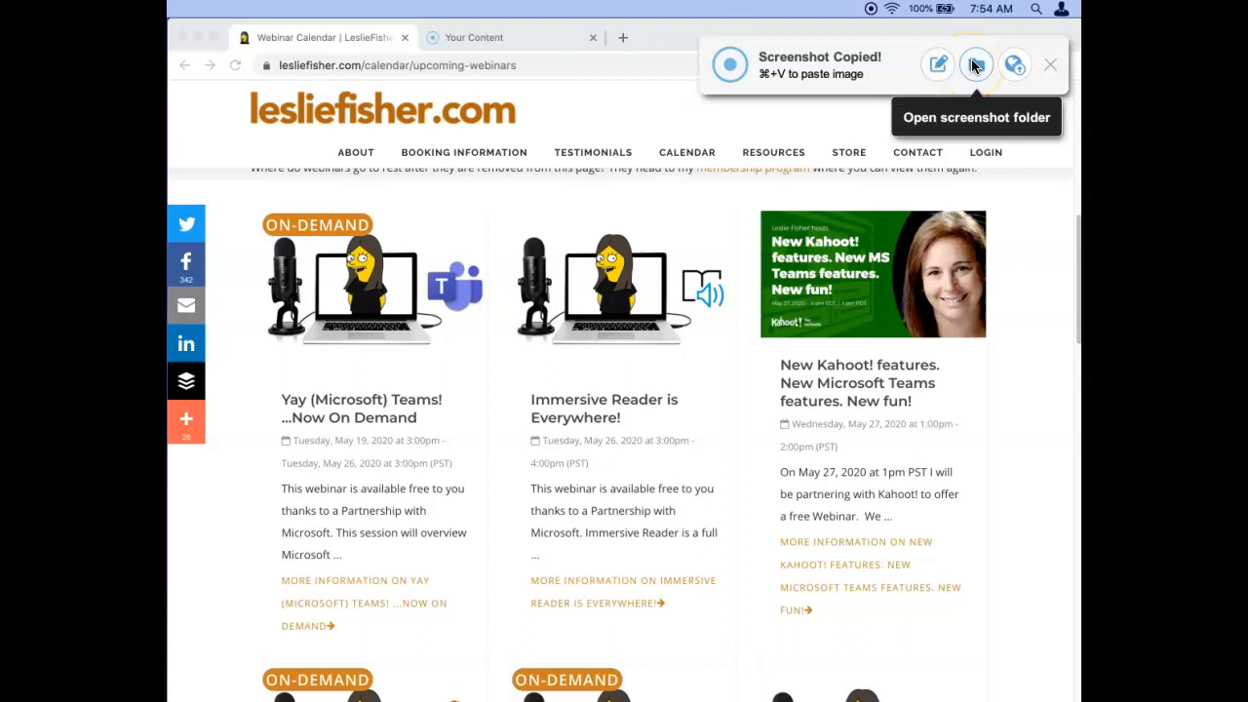
click(1013, 65)
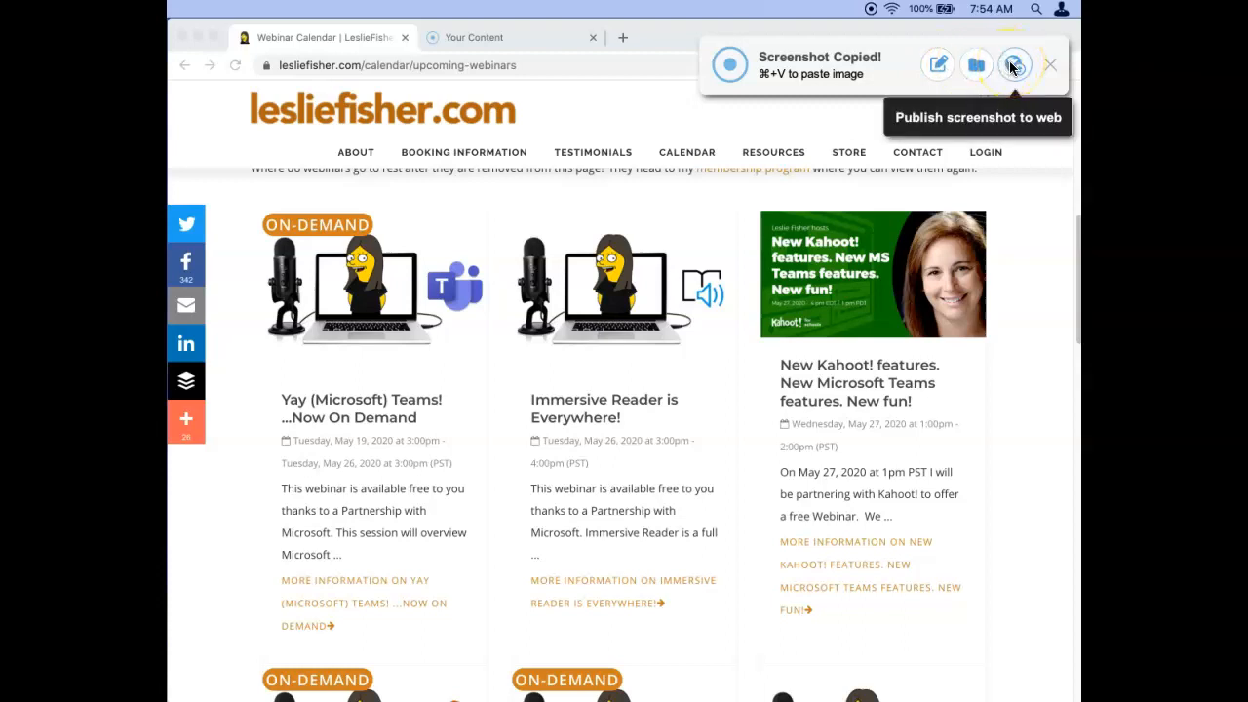
click(935, 66)
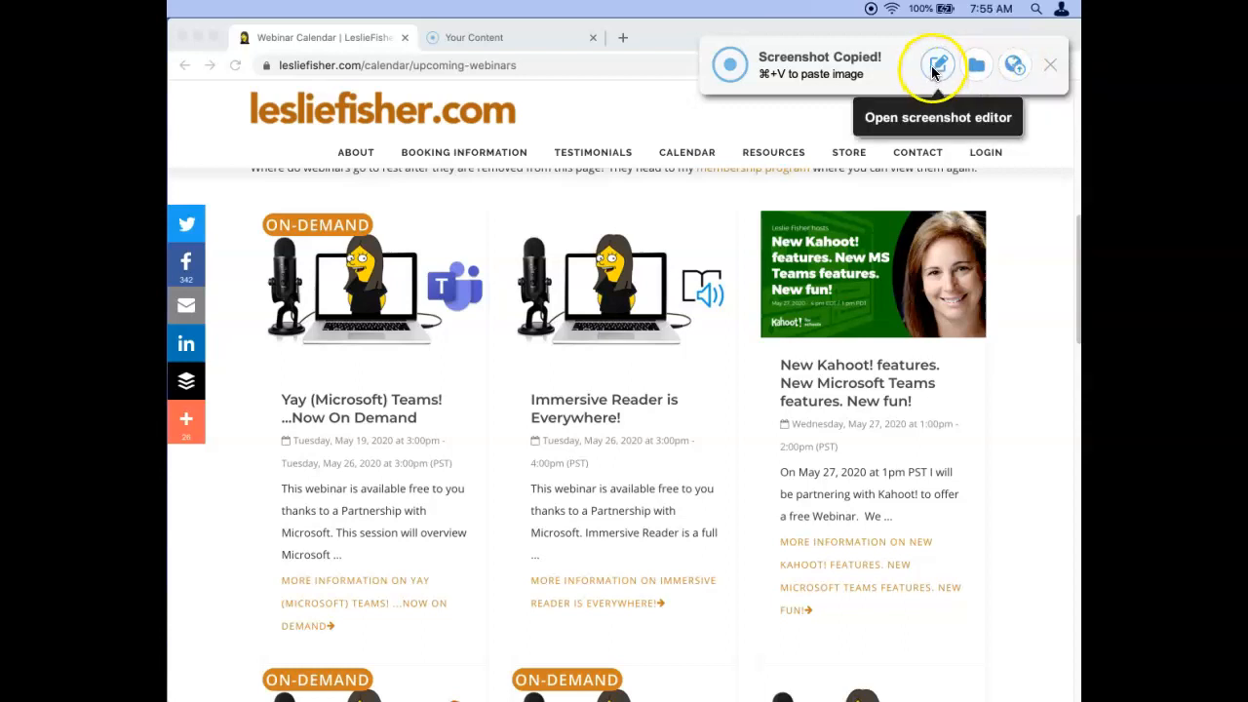
click(935, 66)
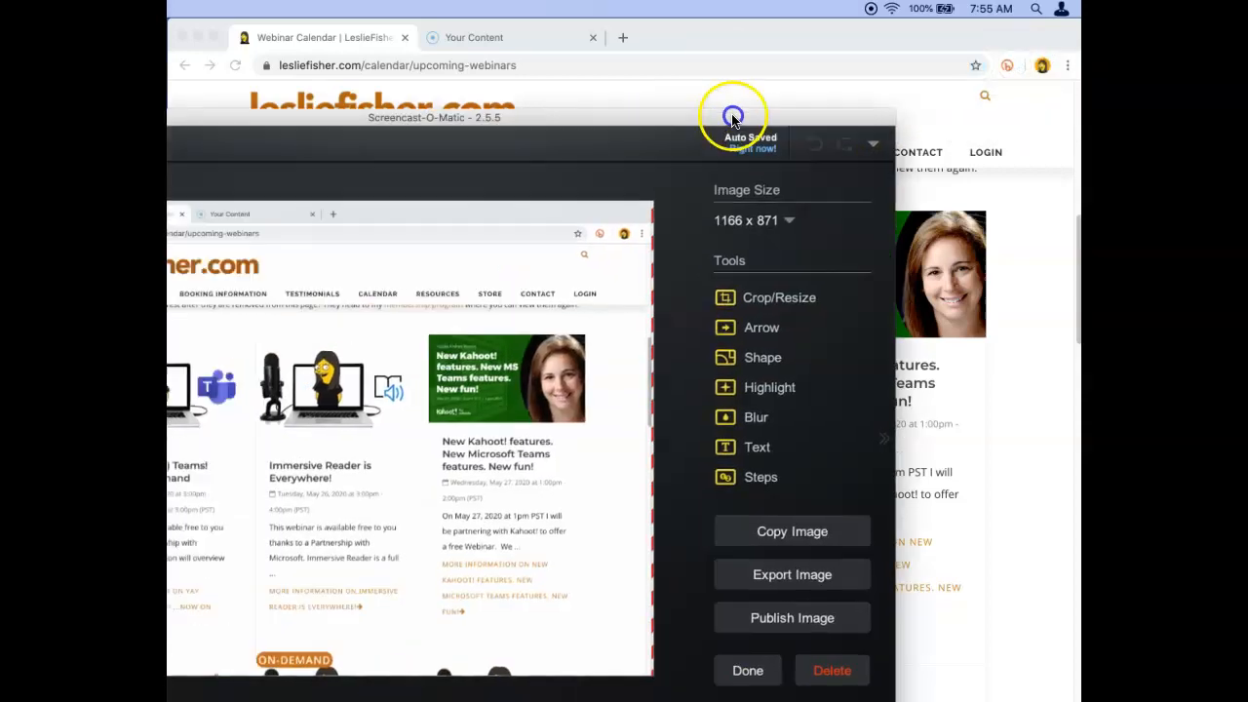
drag(733, 118, 908, 85)
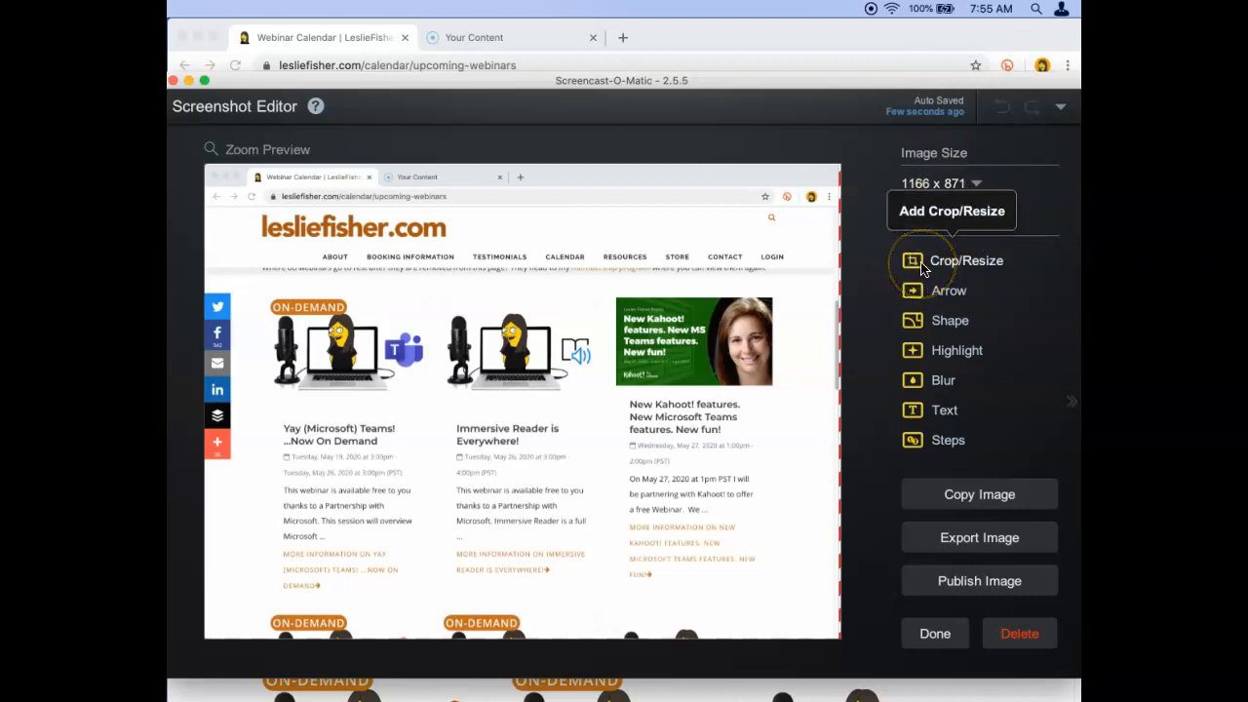
Draw an arrow pointing at the lesliefisher.com logo in the screenshot and give it the orange quick style
click(924, 293)
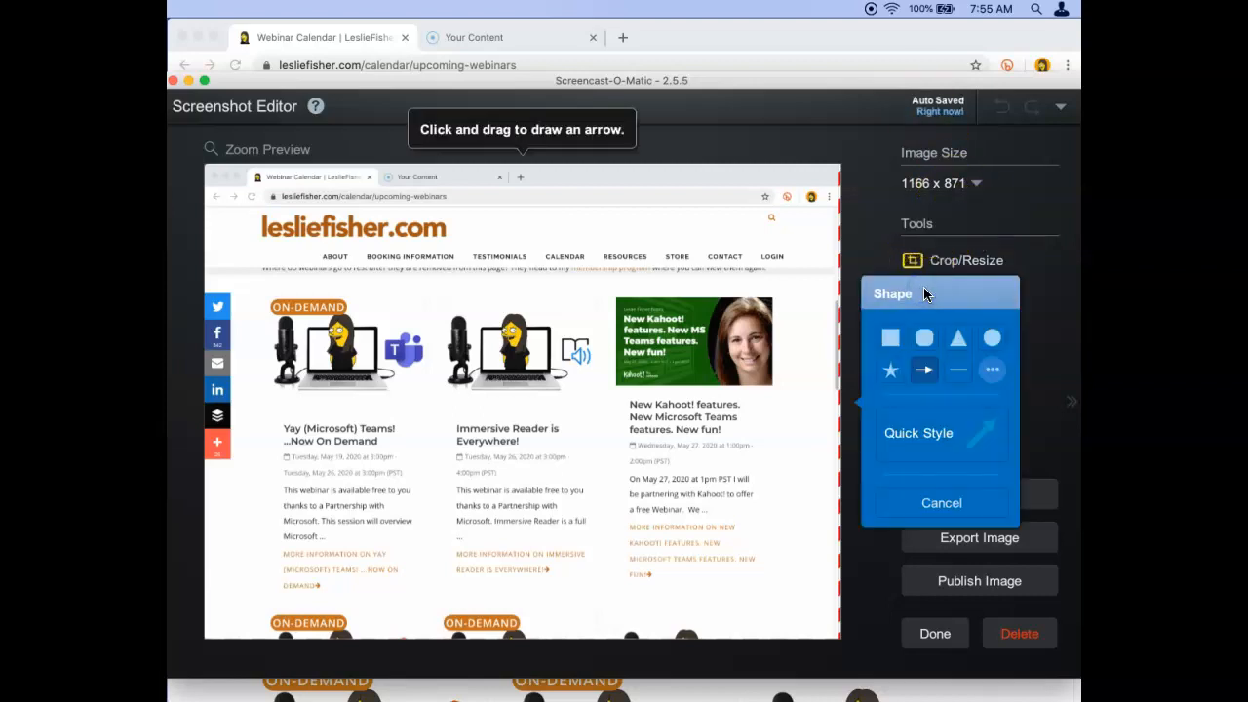
drag(589, 233, 462, 230)
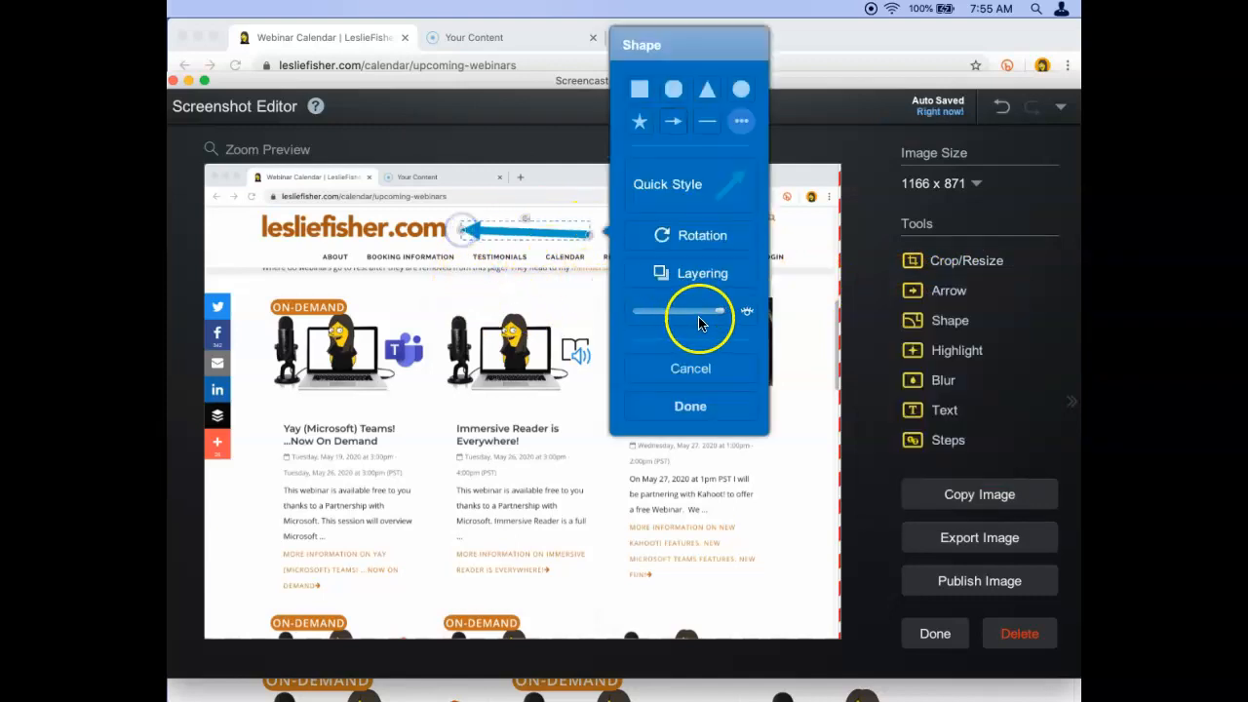
click(666, 183)
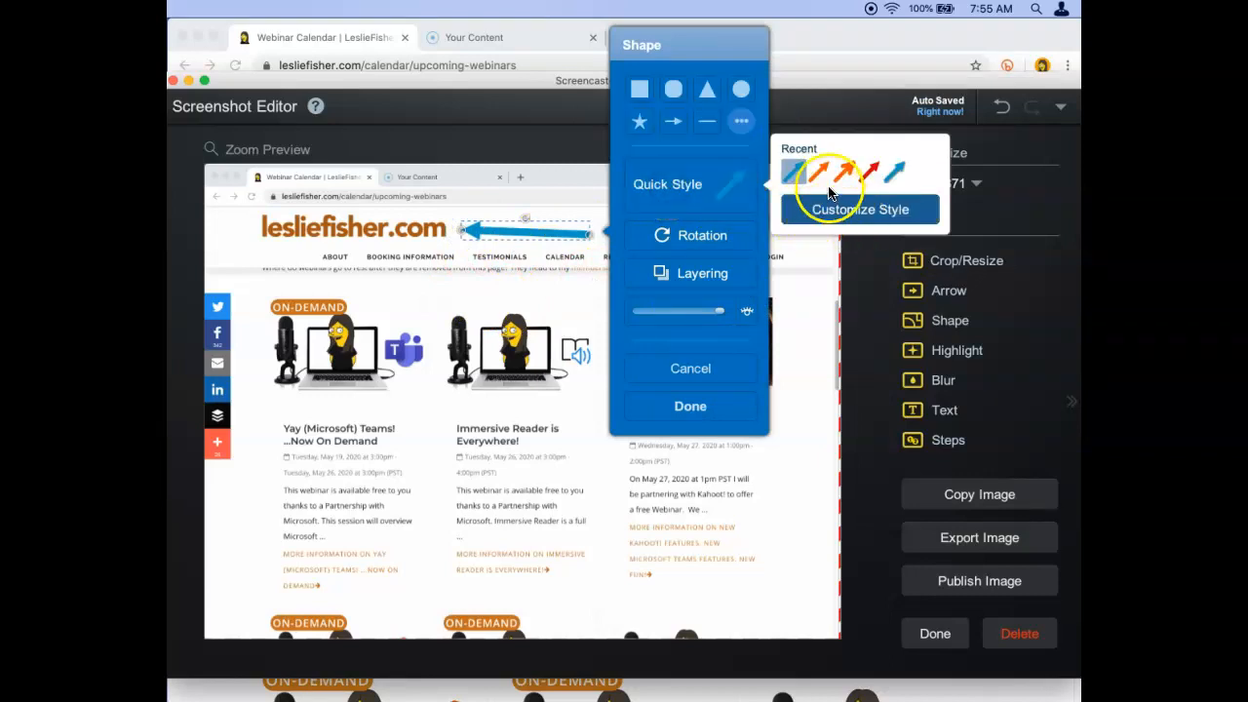
click(828, 176)
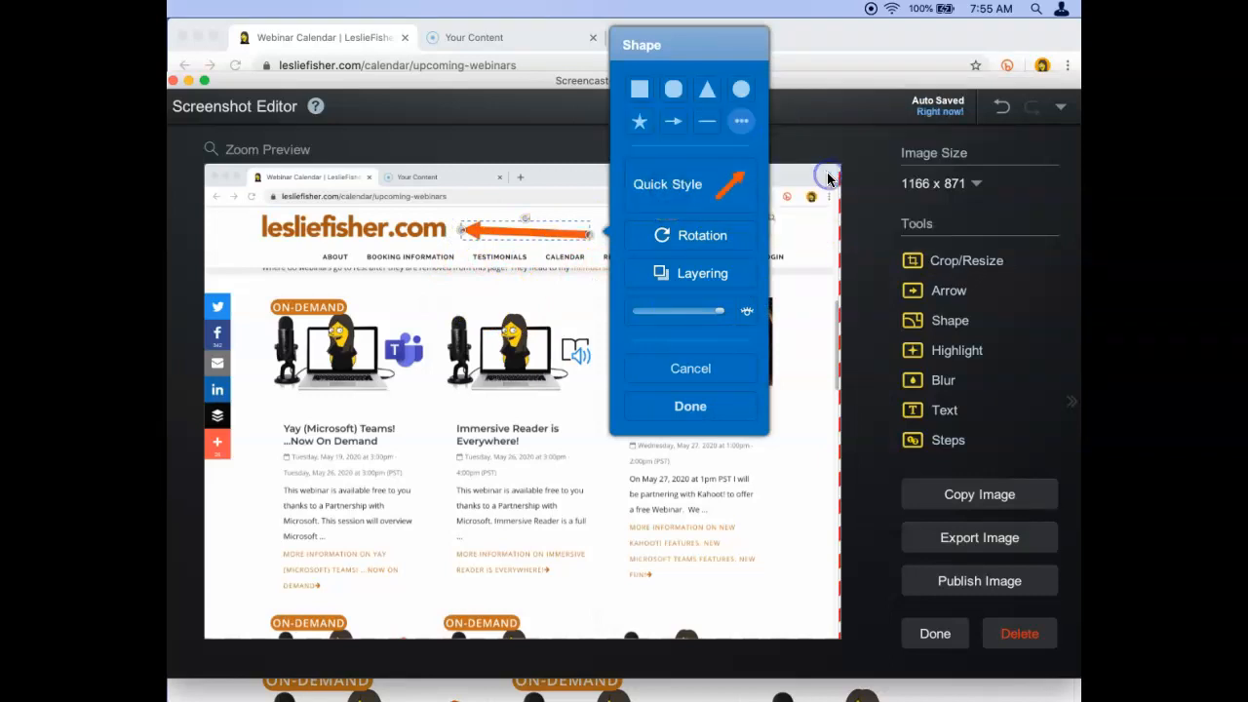
Review the logo arrow's custom start, end and line style options, and finish the arrow with its orange style
click(679, 200)
click(862, 213)
click(738, 195)
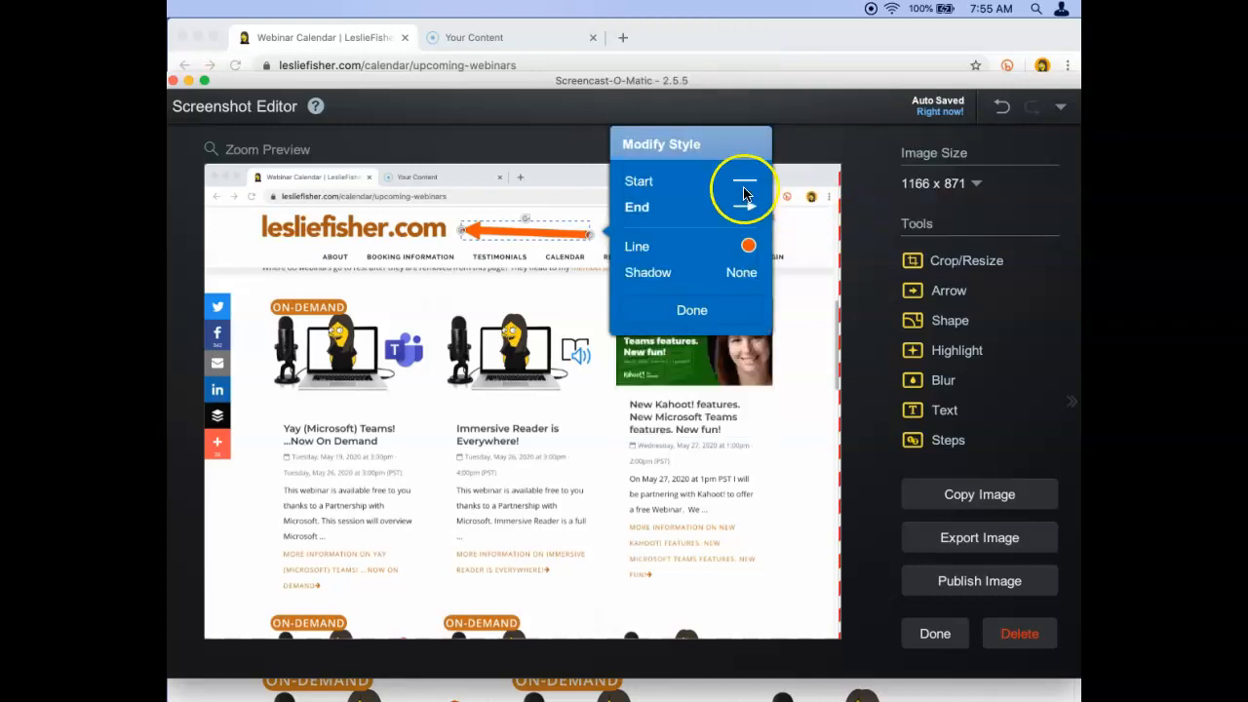
click(740, 206)
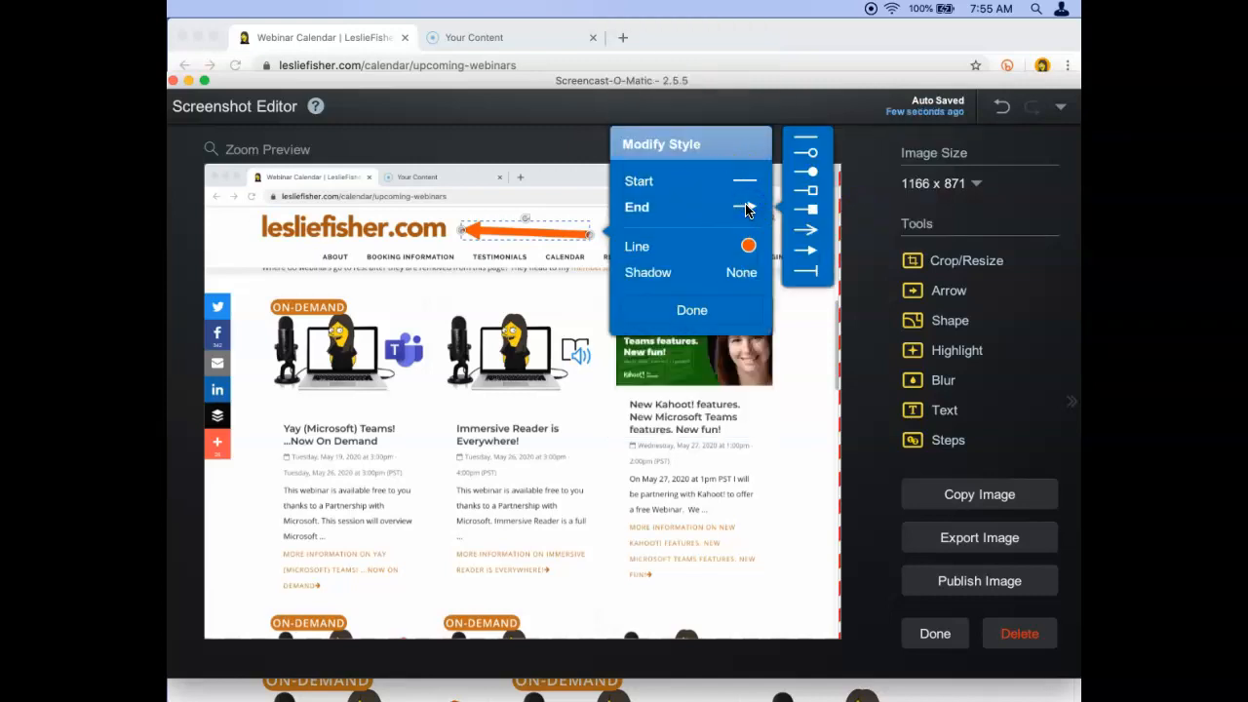
click(747, 244)
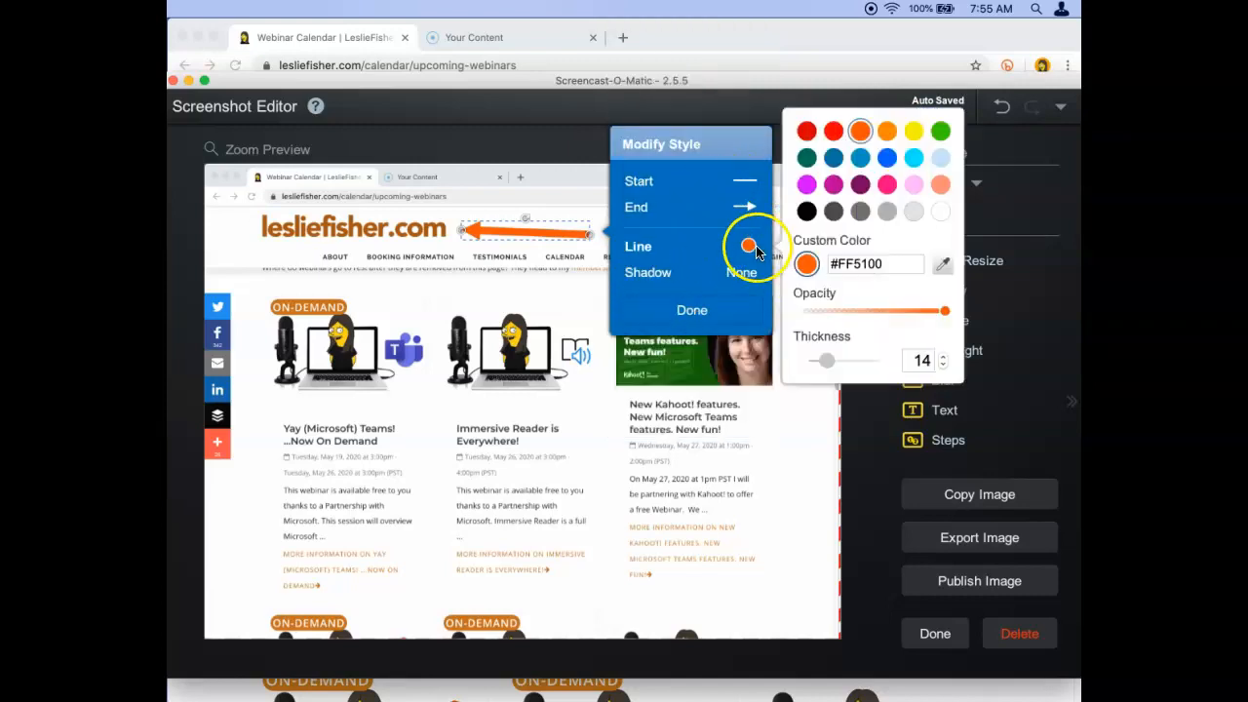
click(723, 314)
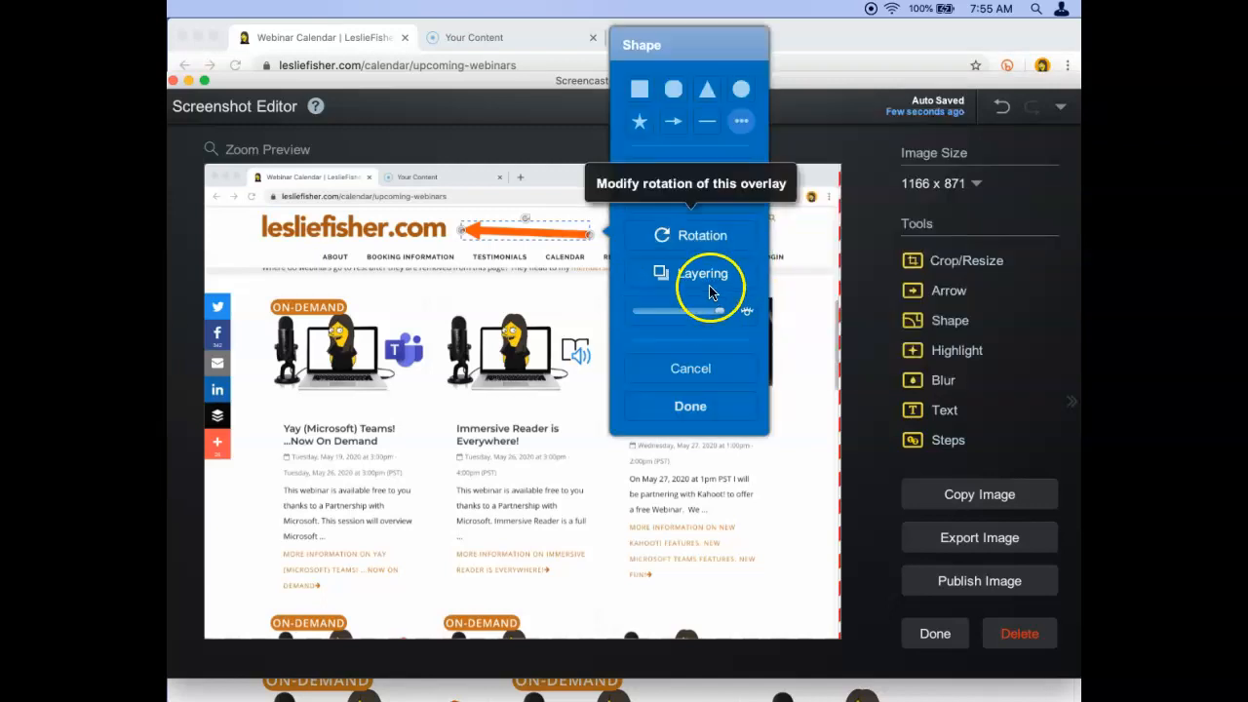
click(698, 415)
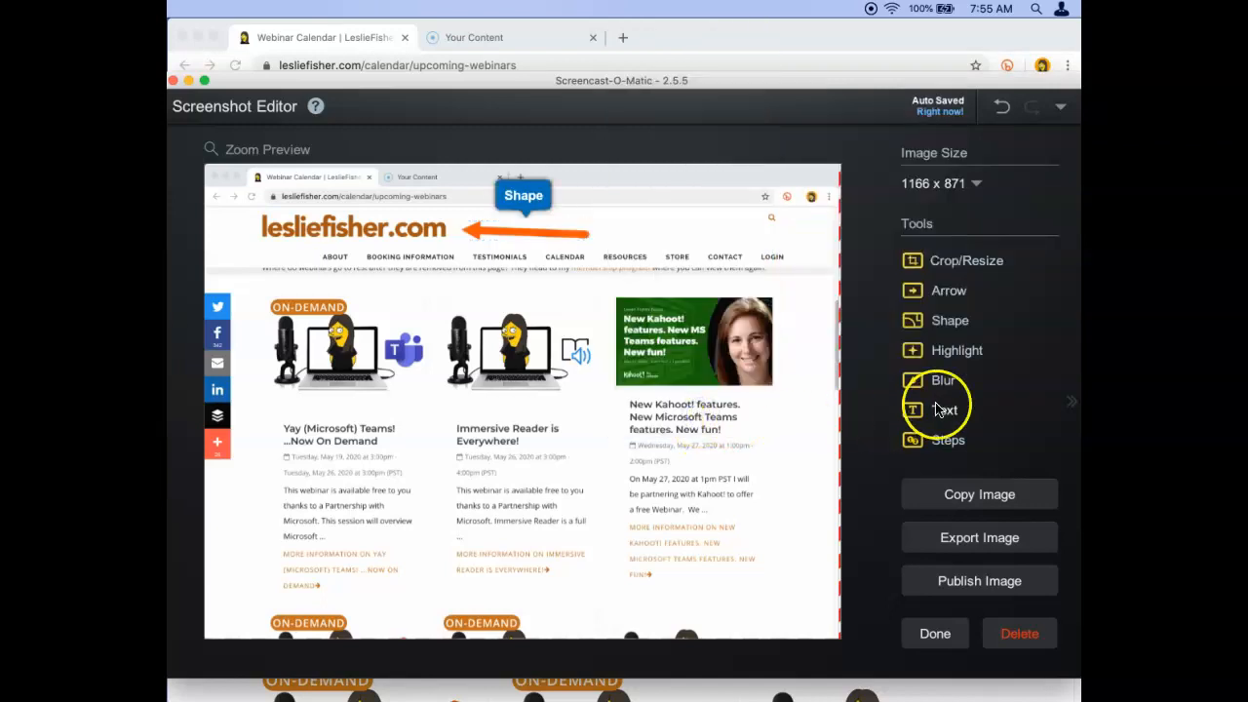
Browse the extra shapes, and try out a blue arrow shape above the Immersive Reader listing before deleting it
click(939, 328)
click(972, 374)
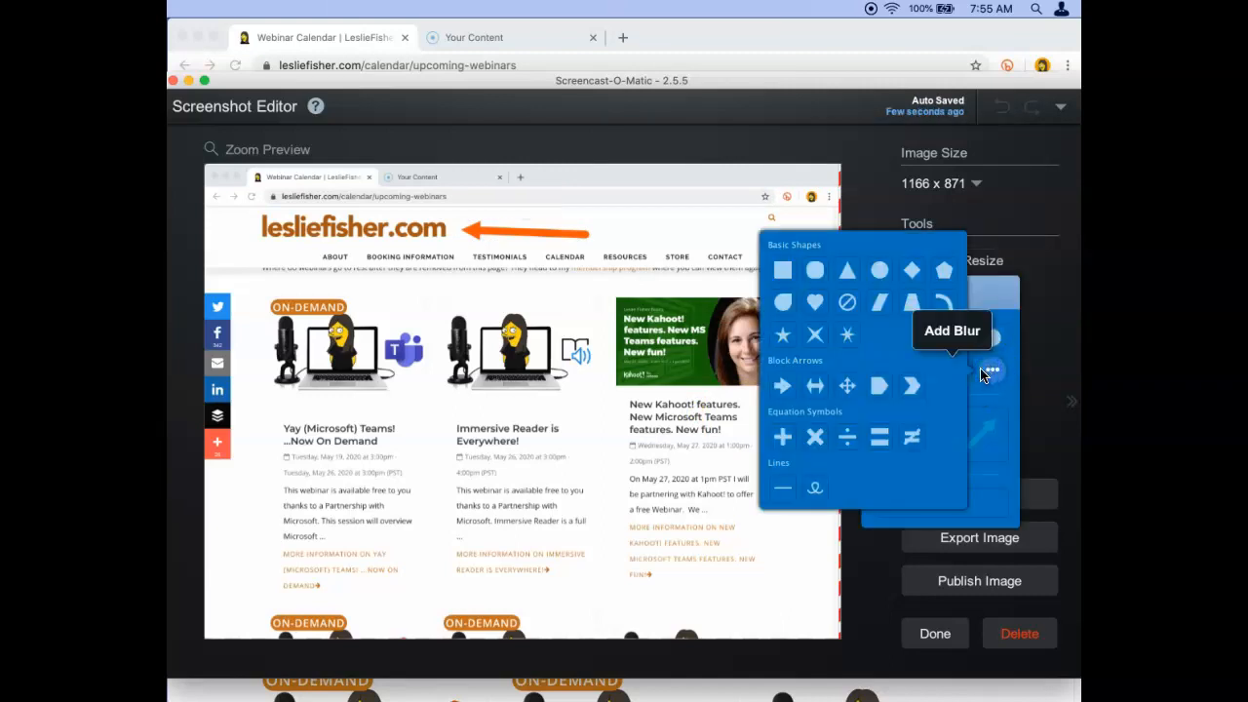
click(989, 371)
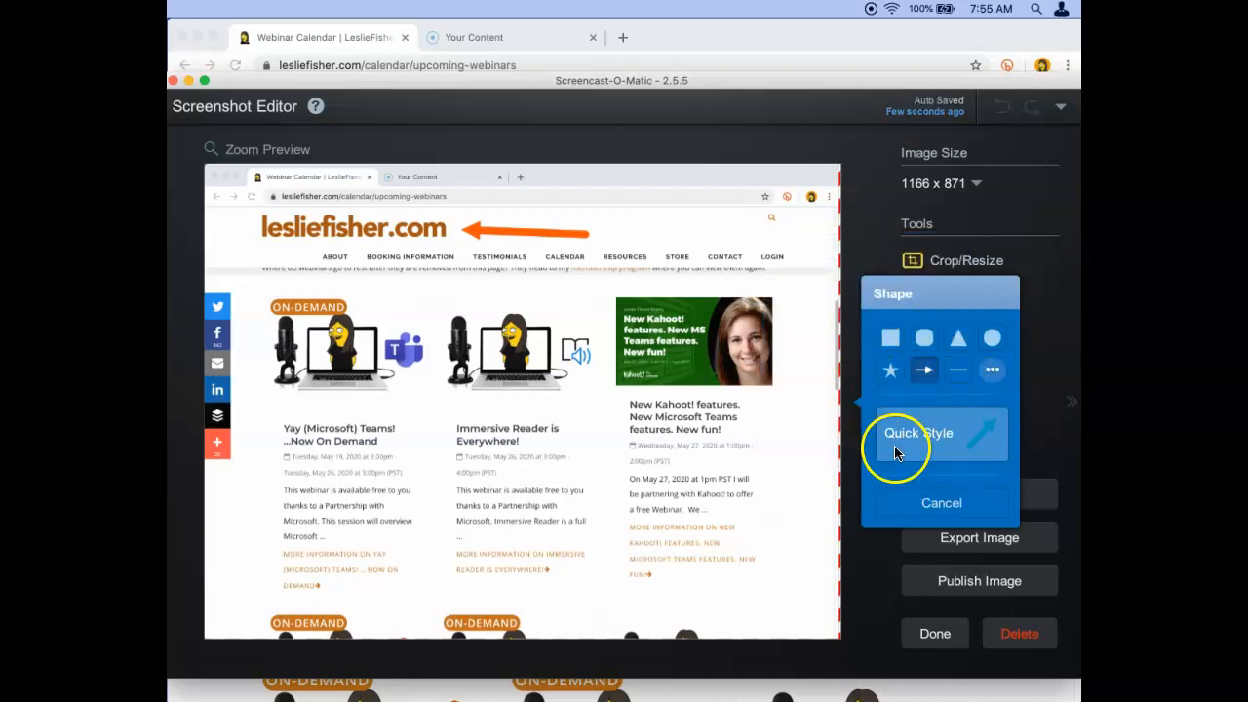
click(851, 243)
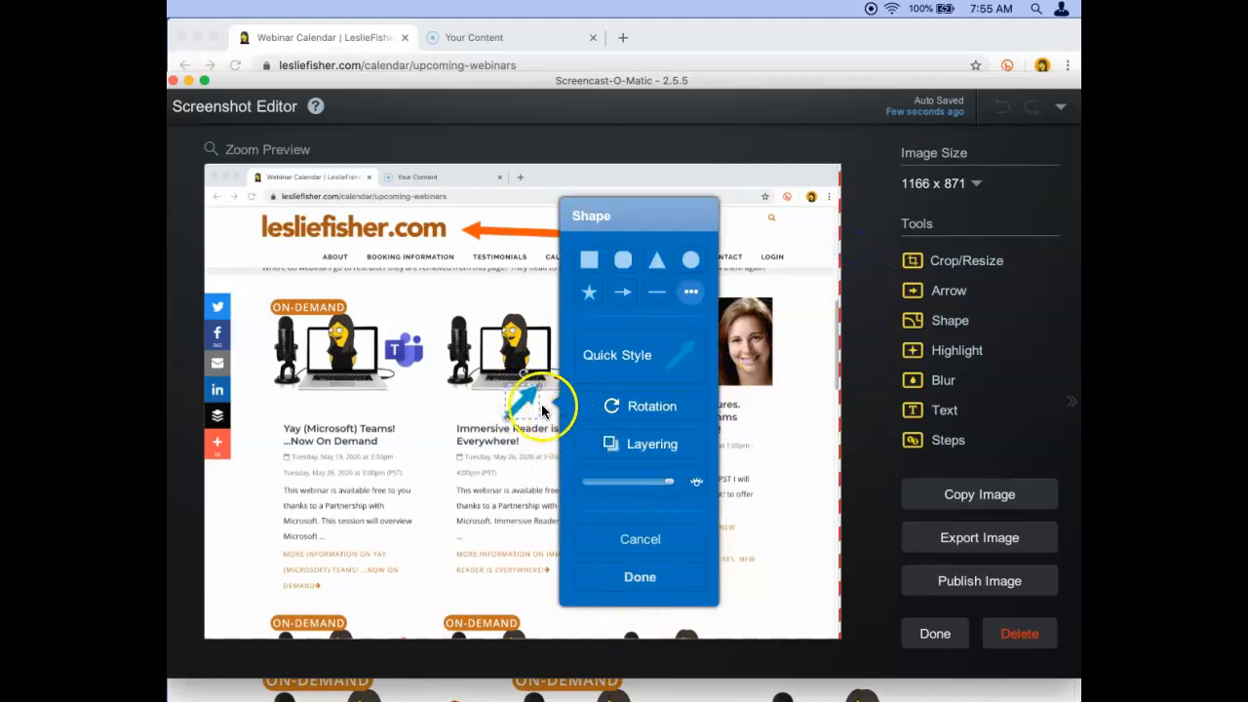
click(619, 575)
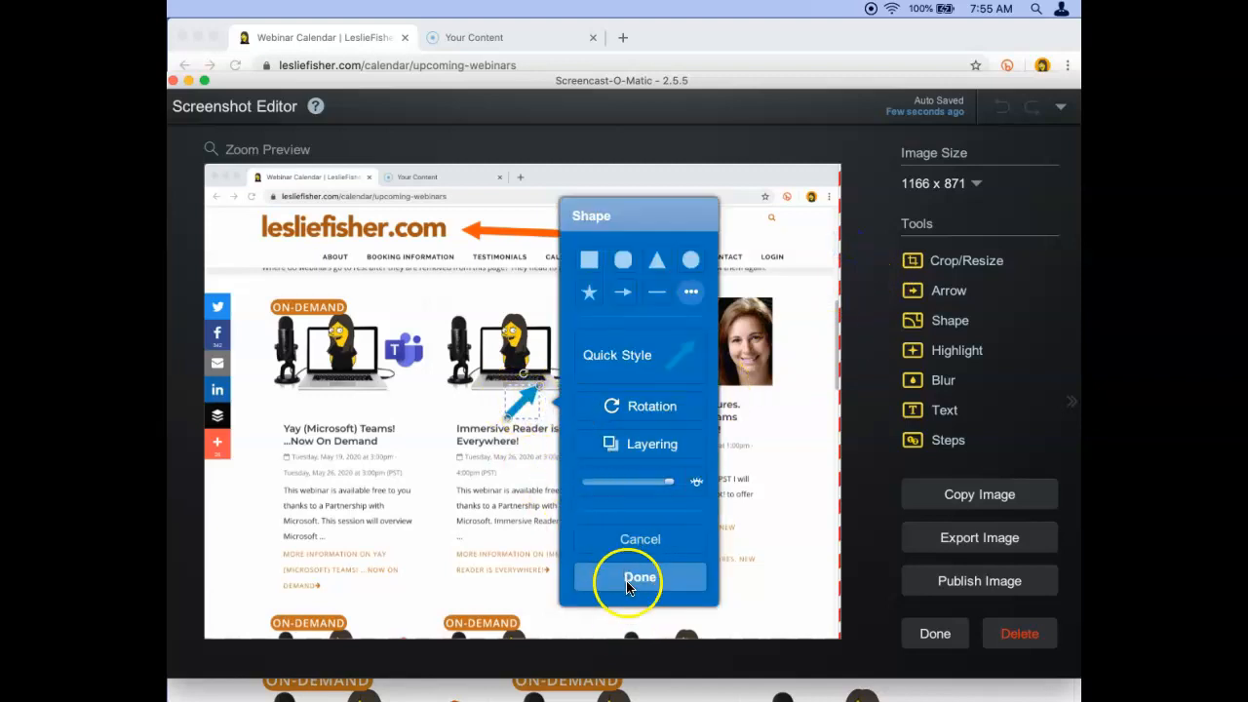
click(519, 410)
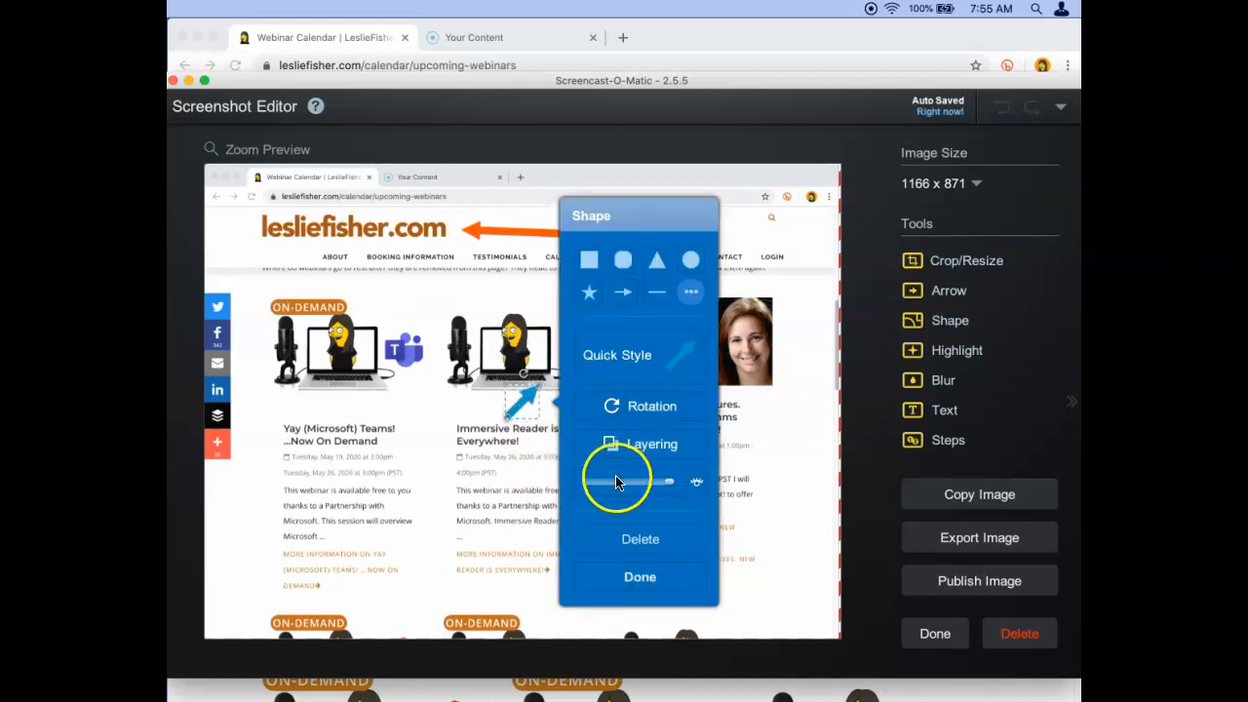
click(638, 538)
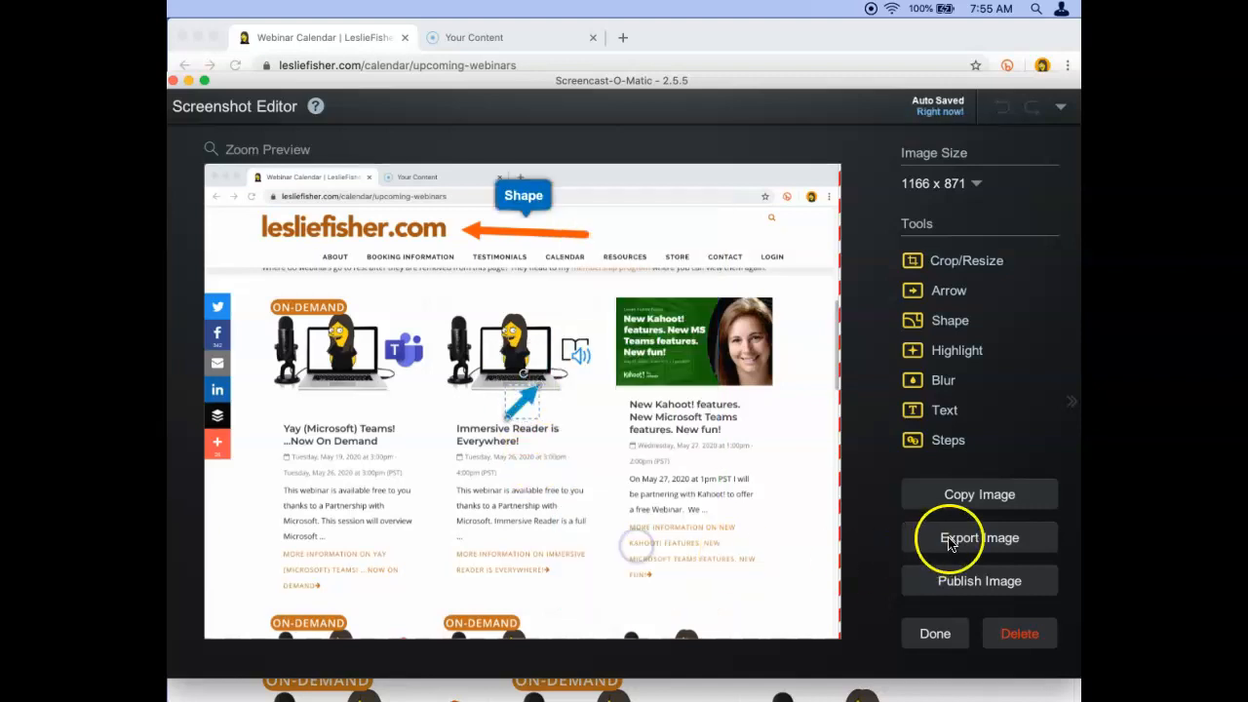
Add a highlight and size it to cover the entire "Immersive Reader is Everywhere!" listing, from its picture to its information link
click(922, 351)
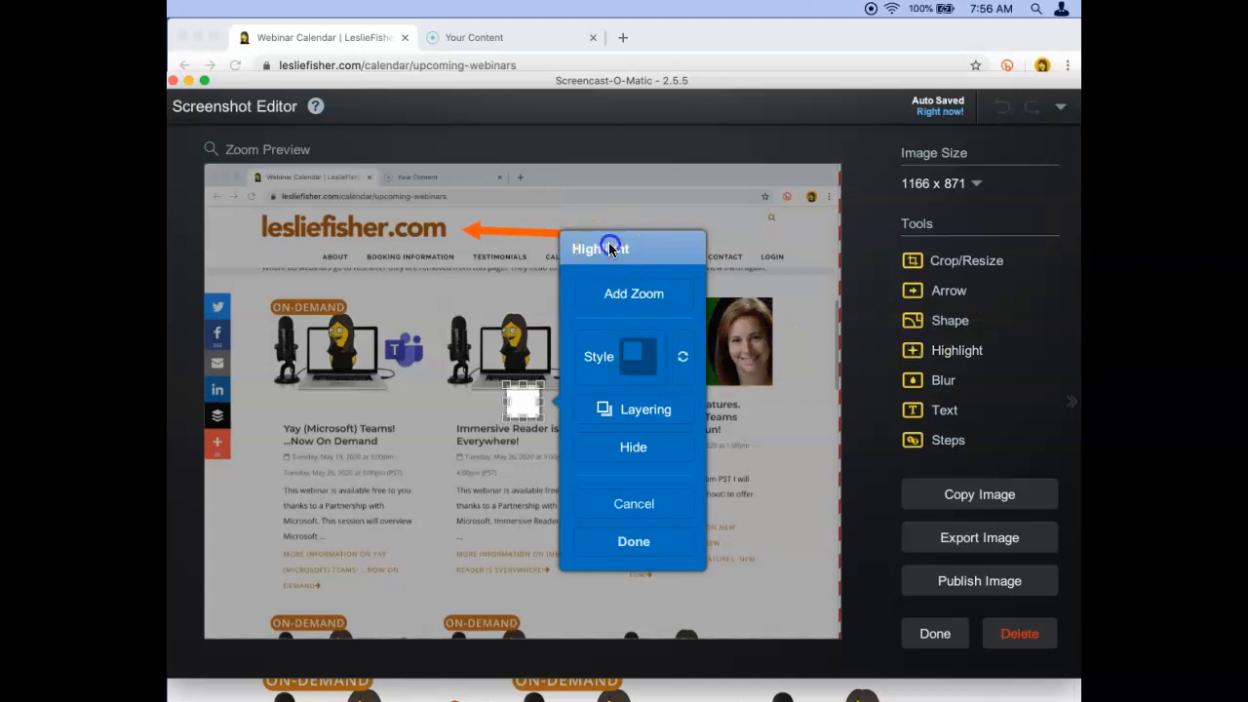
drag(502, 382, 443, 300)
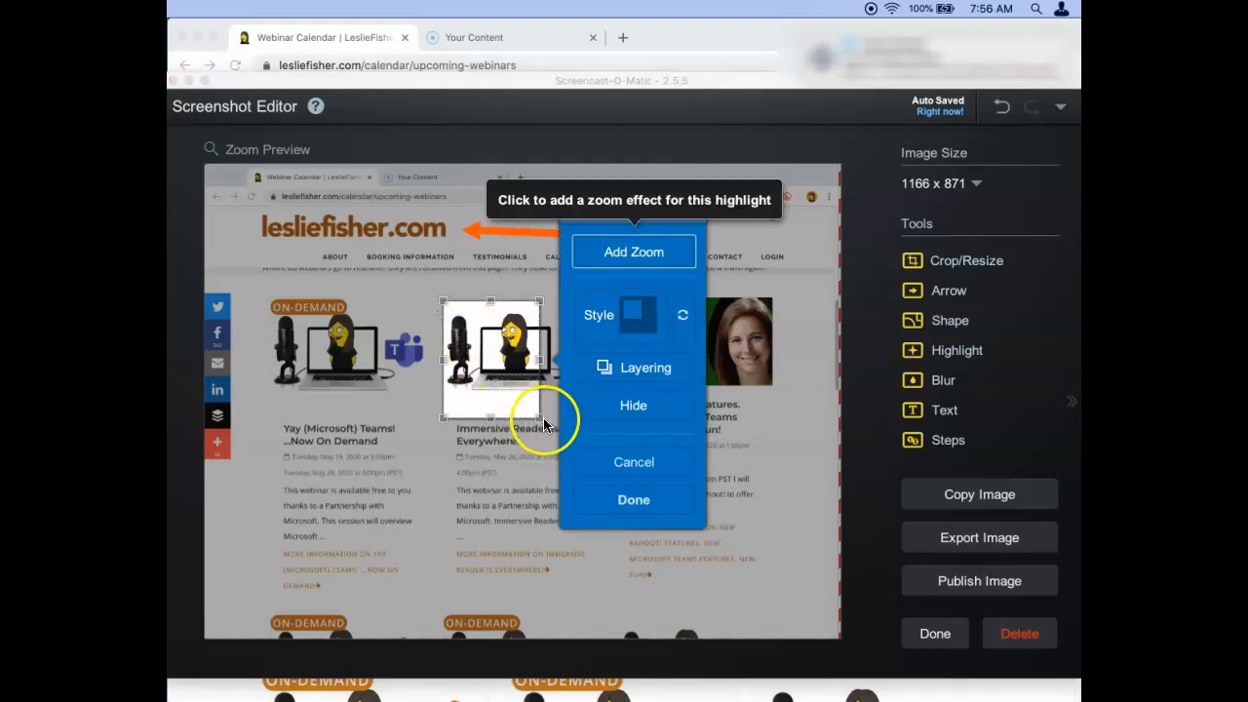
drag(539, 418, 602, 586)
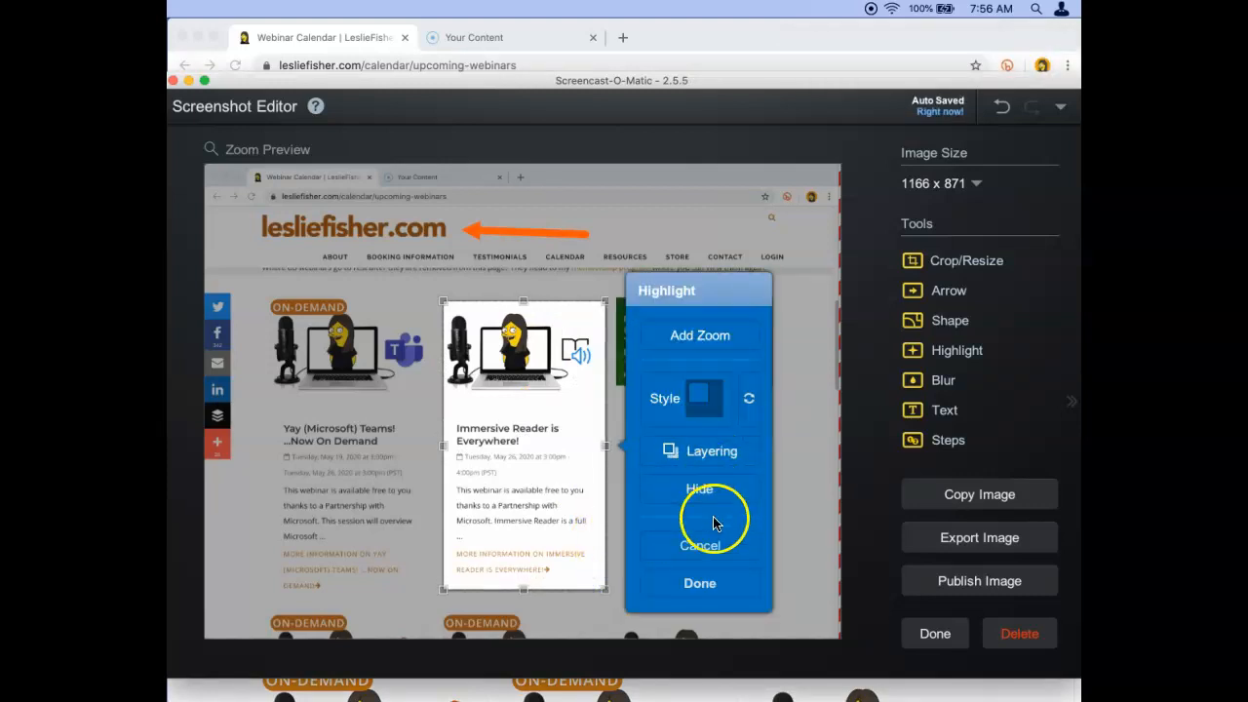
Adjust the opacity in the Immersive Reader highlight's style and finish the highlight
click(694, 403)
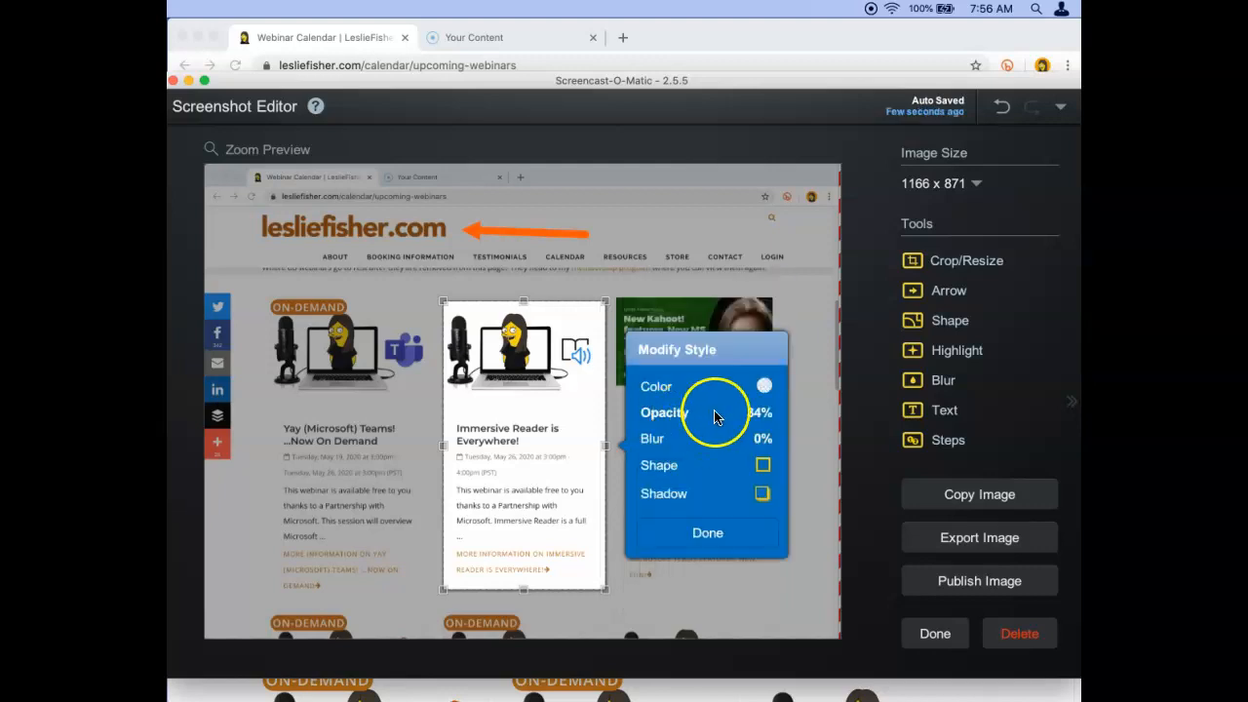
click(757, 412)
mouse_move(836, 425)
mouse_down()
mouse_move(878, 428)
mouse_move(835, 426)
mouse_up()
click(706, 533)
click(840, 403)
click(727, 575)
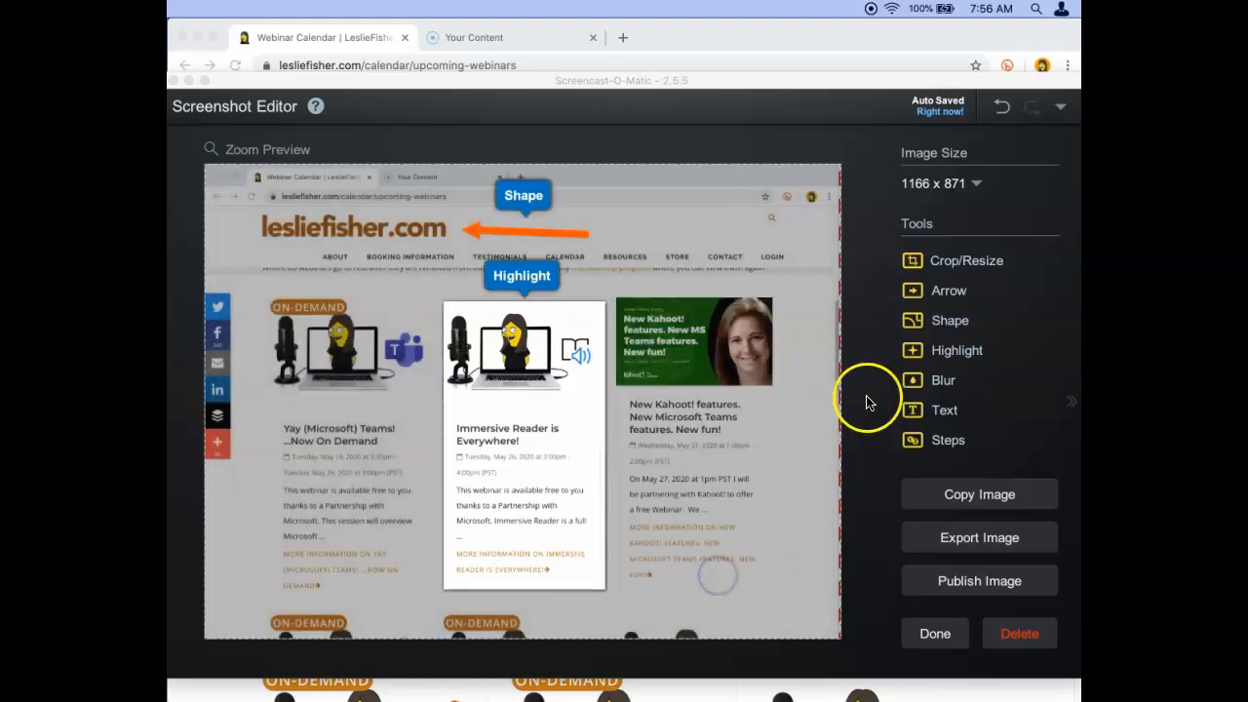
Add a blur and enlarge it to cover the whole picture and ON-DEMAND badge of the "Yay (Microsoft) Teams!" listing
click(938, 382)
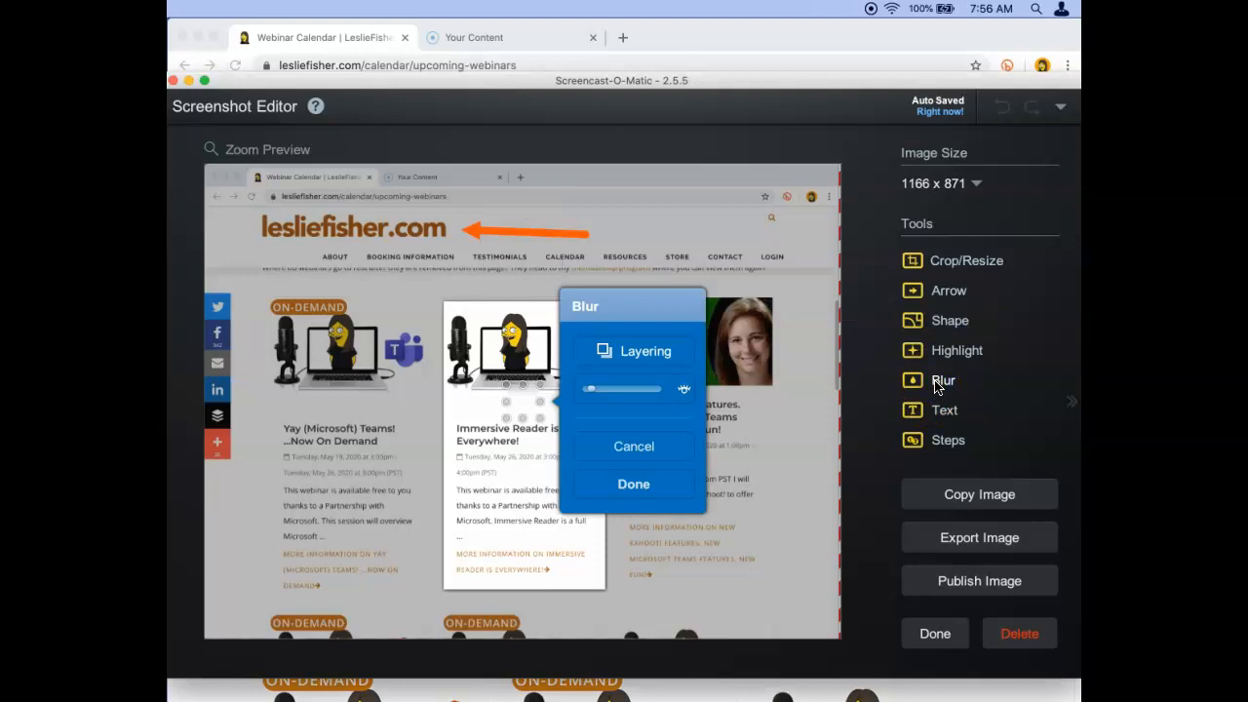
drag(527, 400, 282, 310)
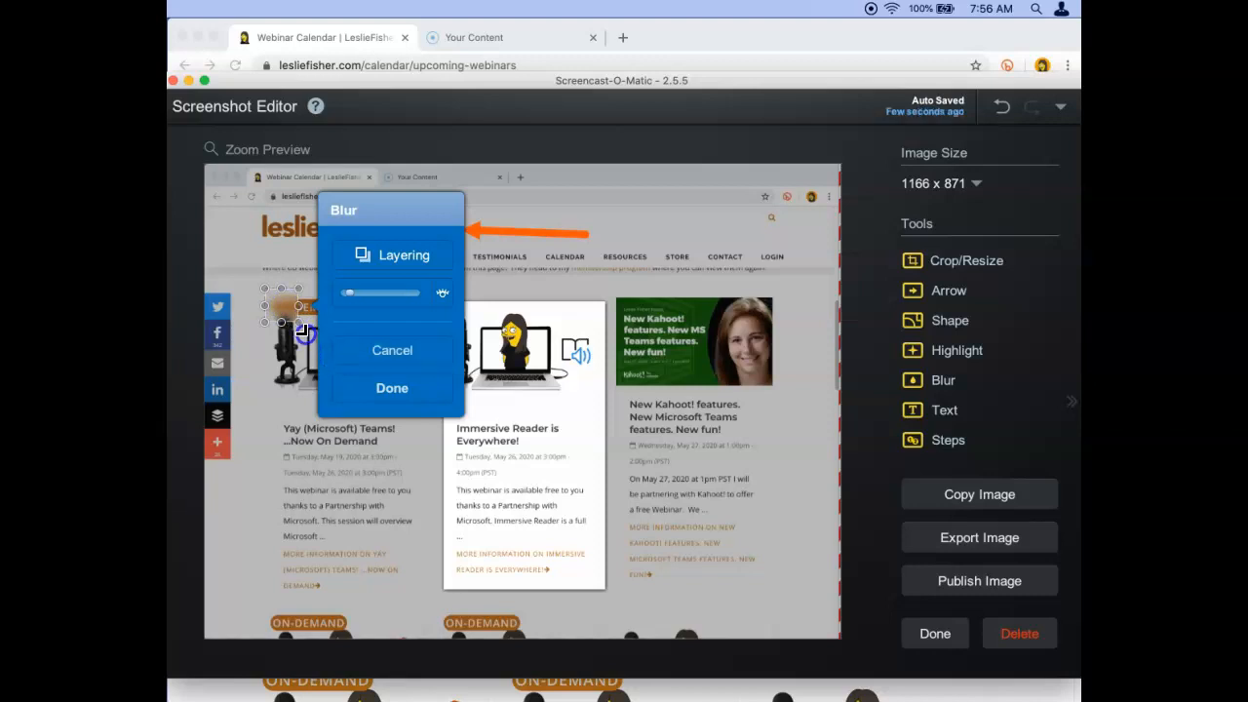
click(302, 371)
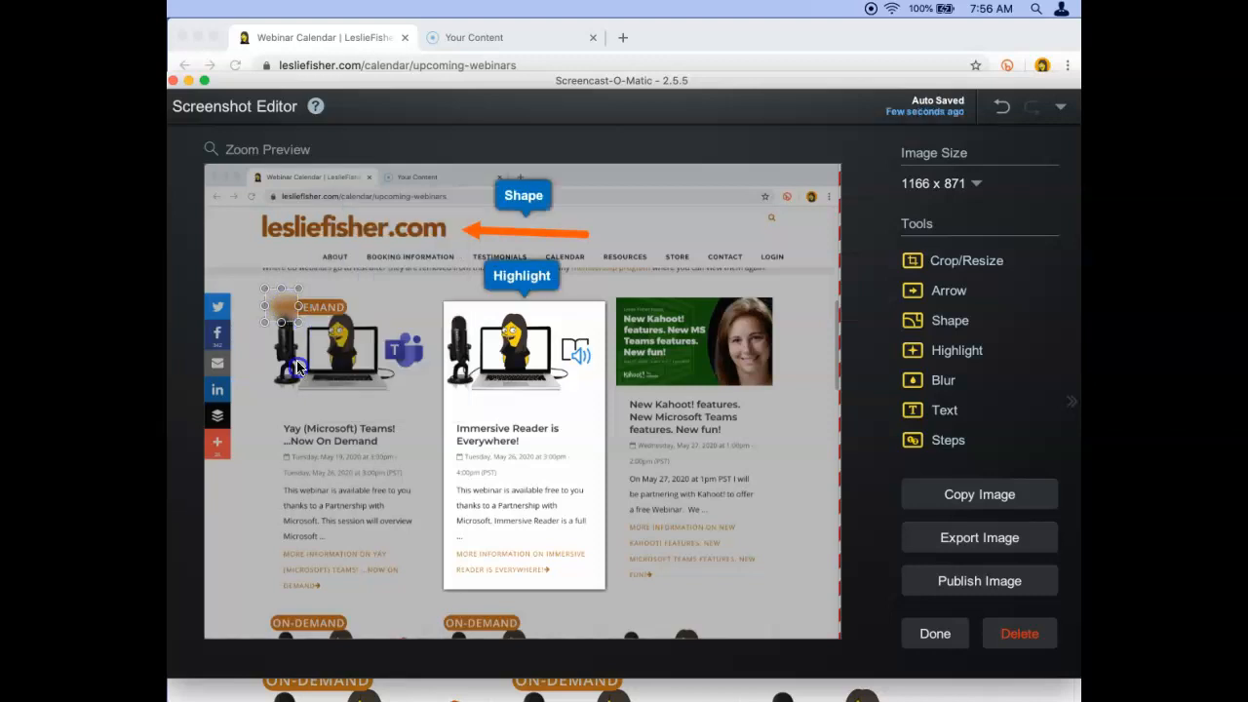
click(290, 318)
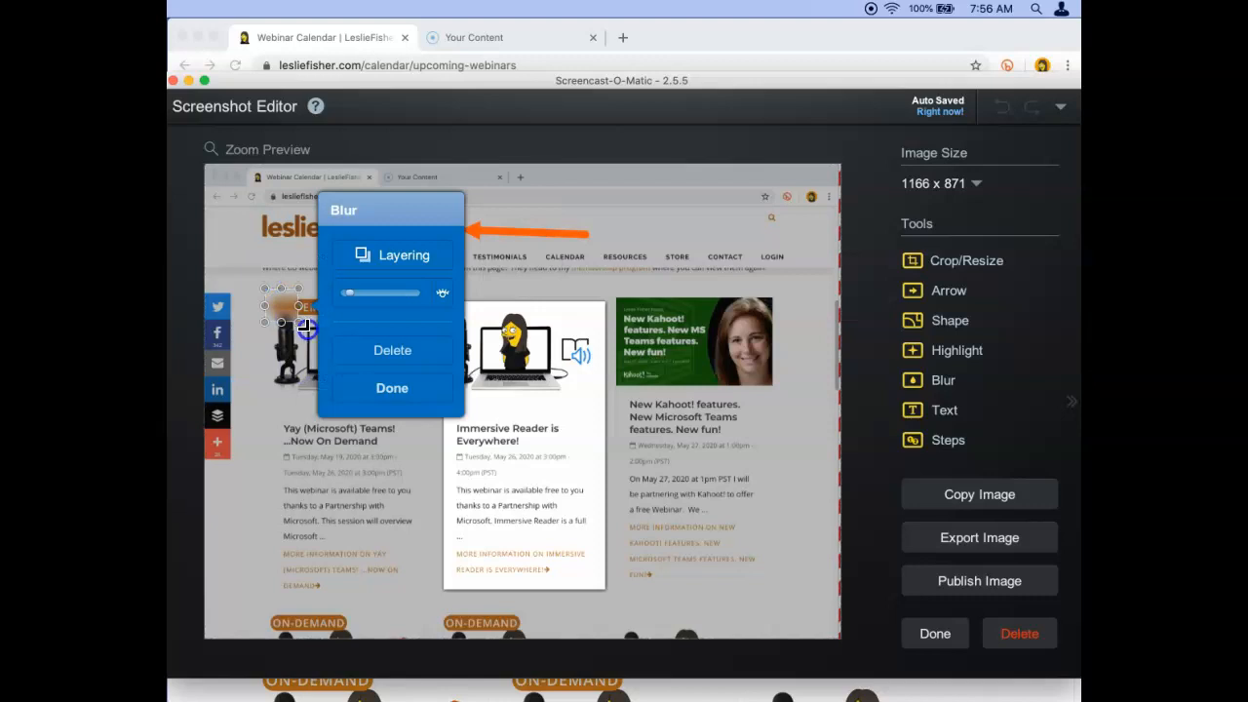
mouse_move(346, 292)
mouse_down()
mouse_move(261, 331)
mouse_move(245, 396)
mouse_move(432, 402)
mouse_up()
click(295, 391)
drag(339, 288, 343, 285)
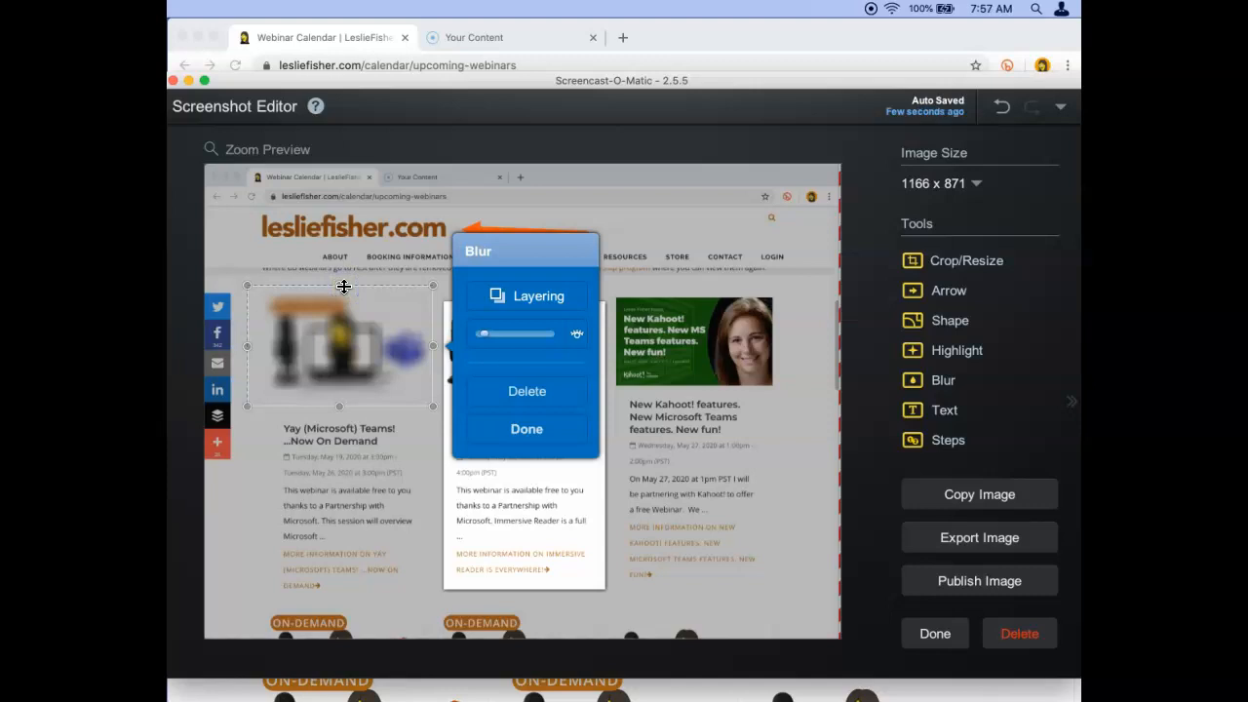
click(517, 440)
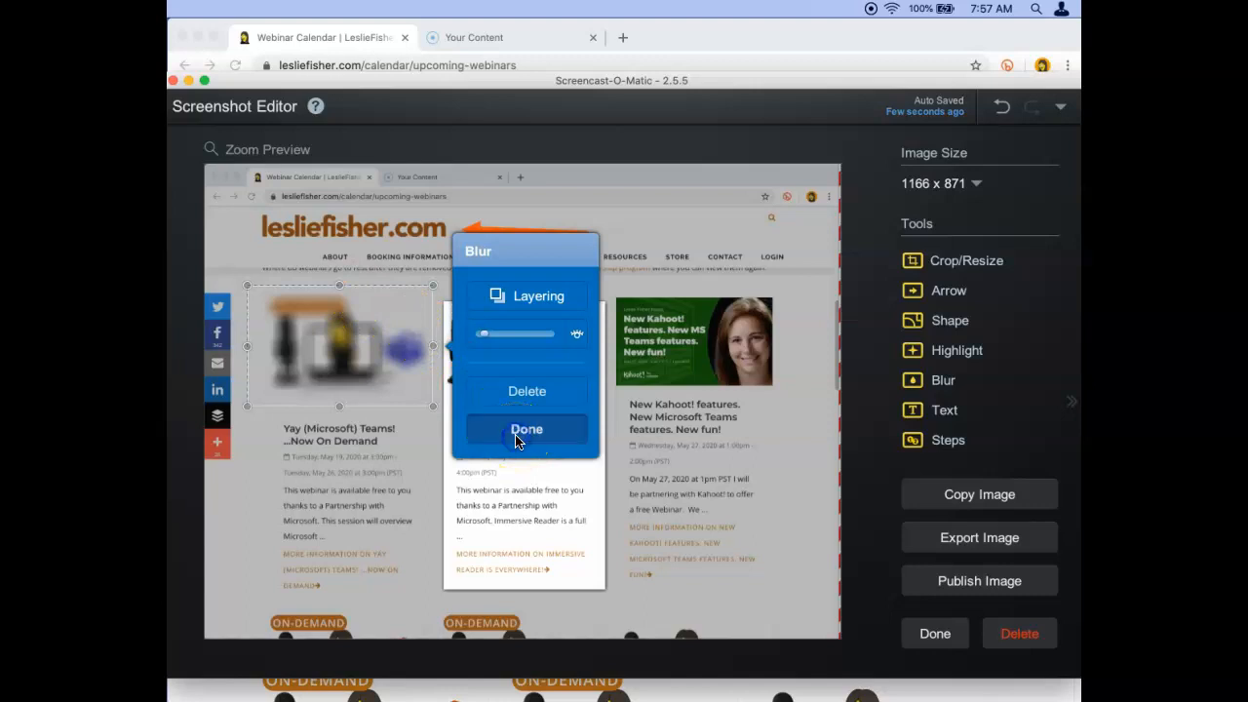
Add a text box with its placeholder text over the bottom of the "Yay (Microsoft) Teams!" listing's description
click(933, 419)
click(556, 408)
drag(552, 407, 390, 538)
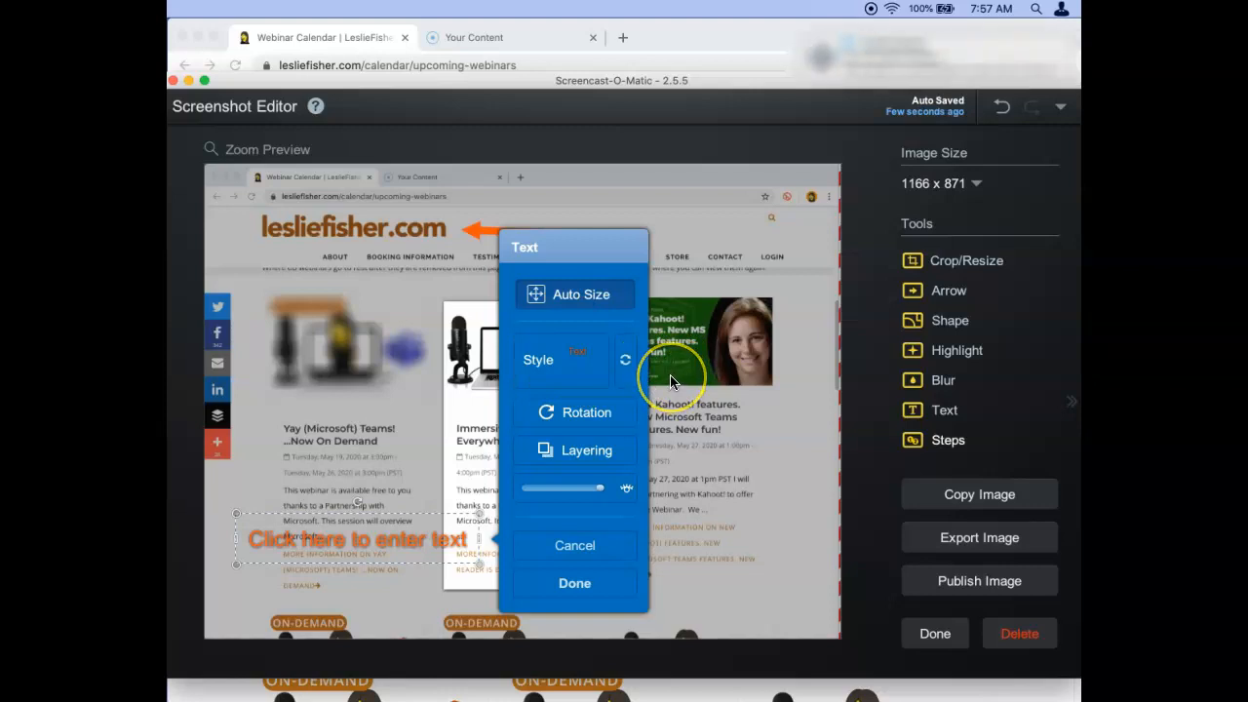
click(591, 581)
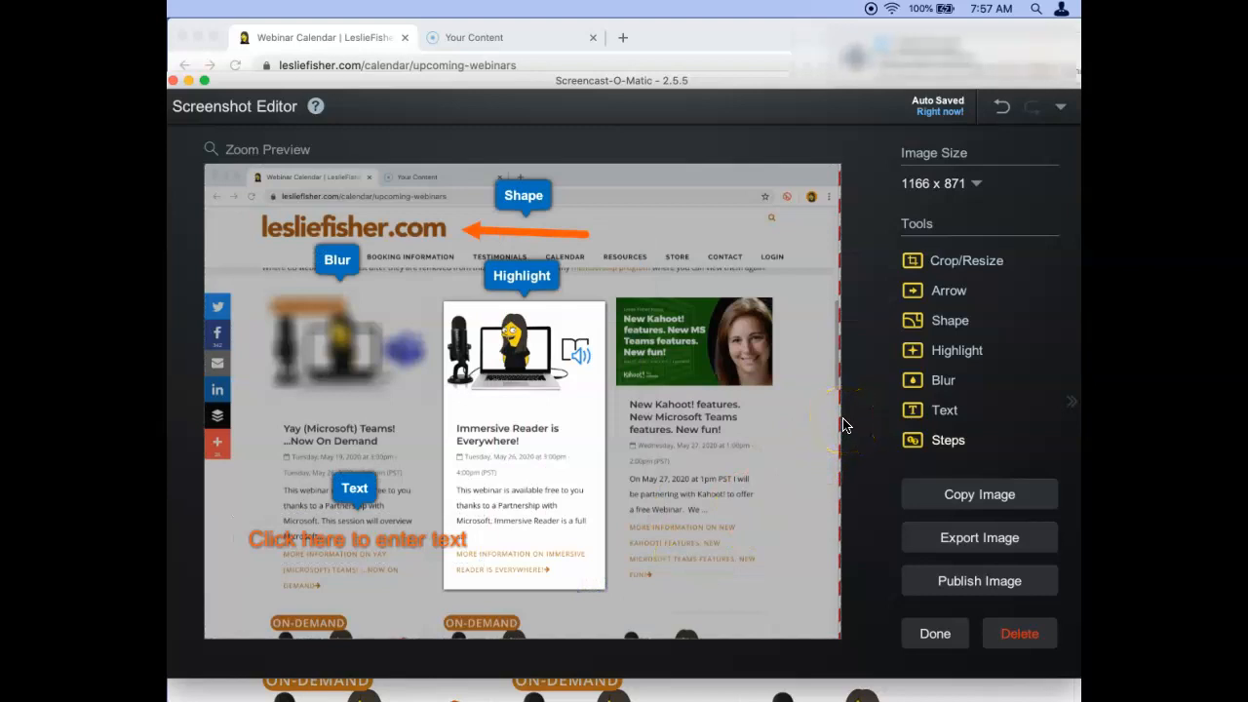
Place step markers 1 and 2 at the highlight's upper corners and 3 at the arrow's tail, and review their style options
click(915, 441)
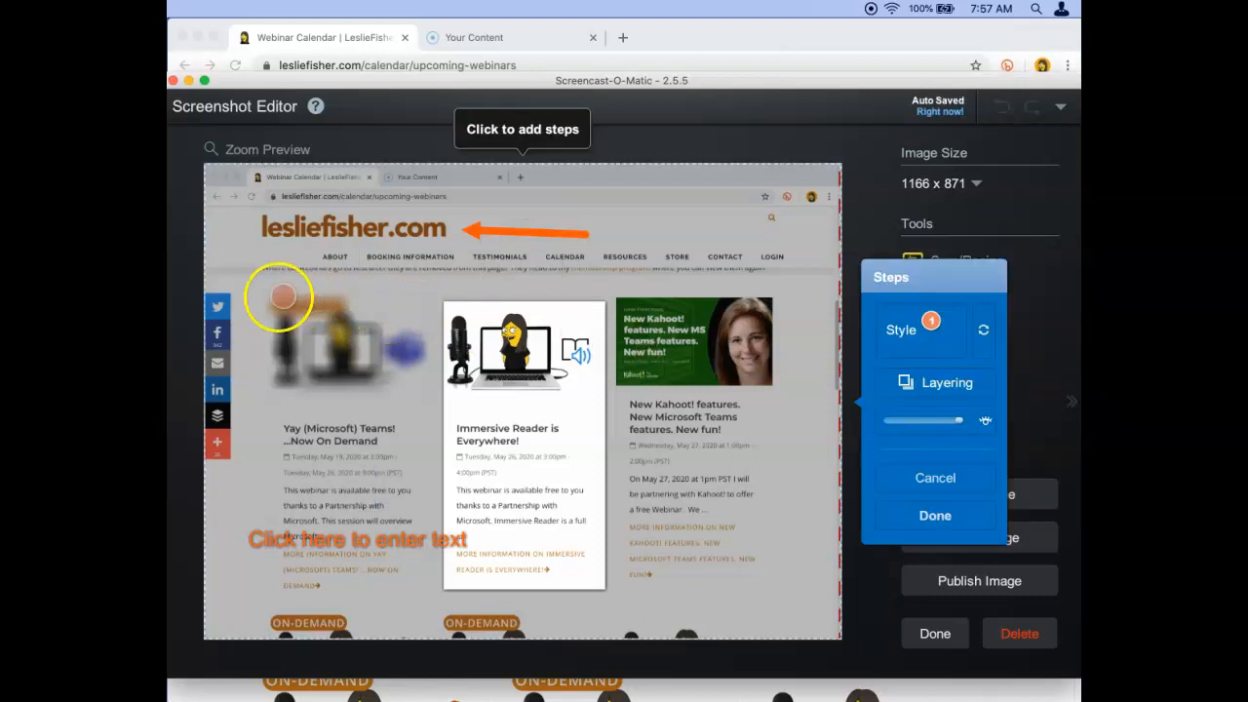
click(442, 297)
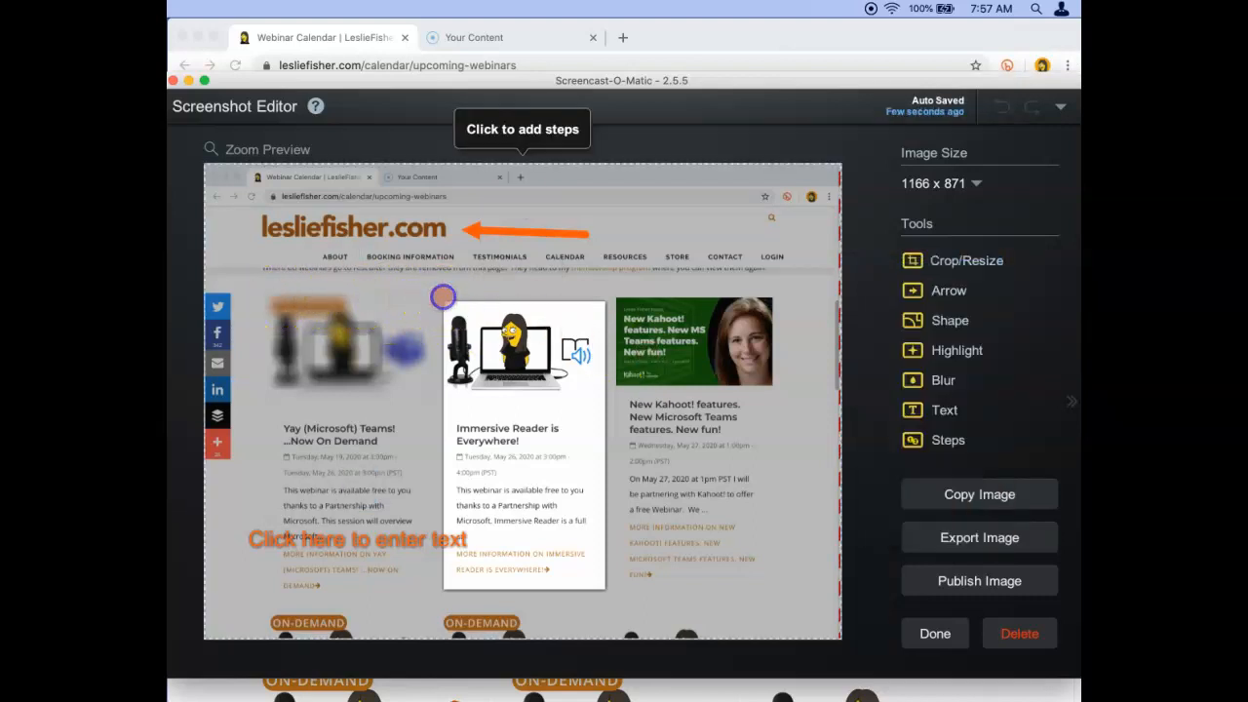
click(618, 295)
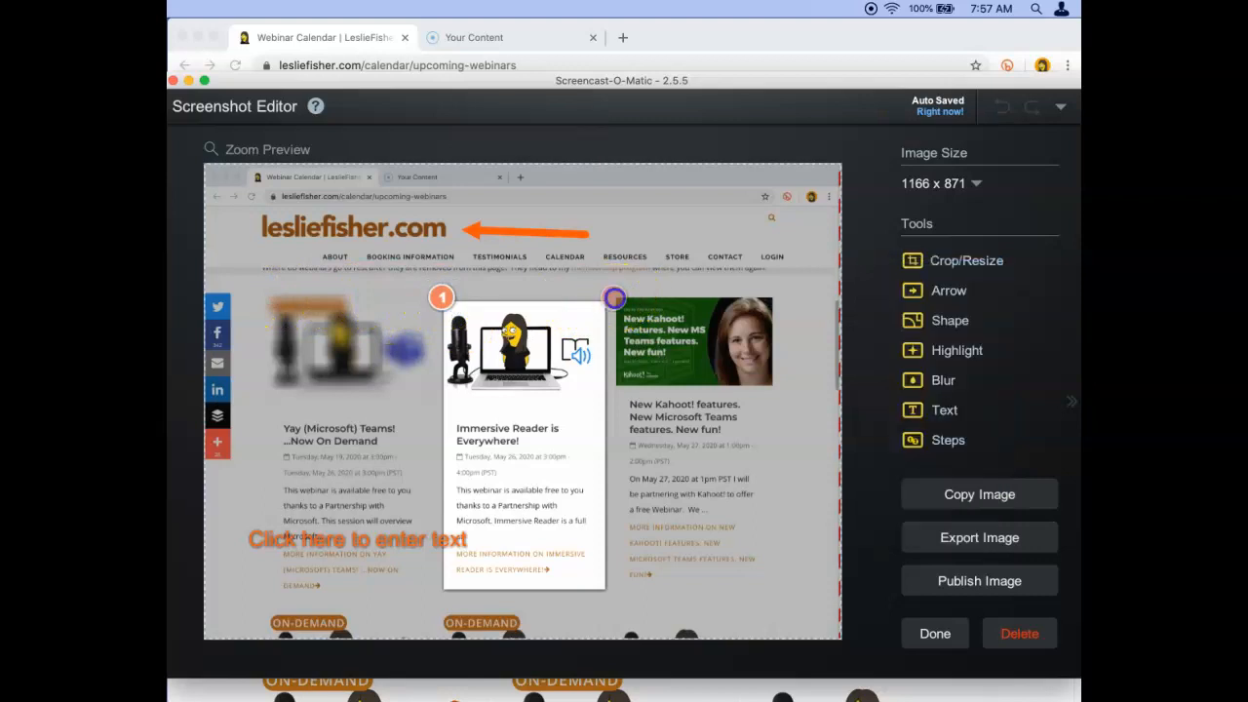
click(598, 232)
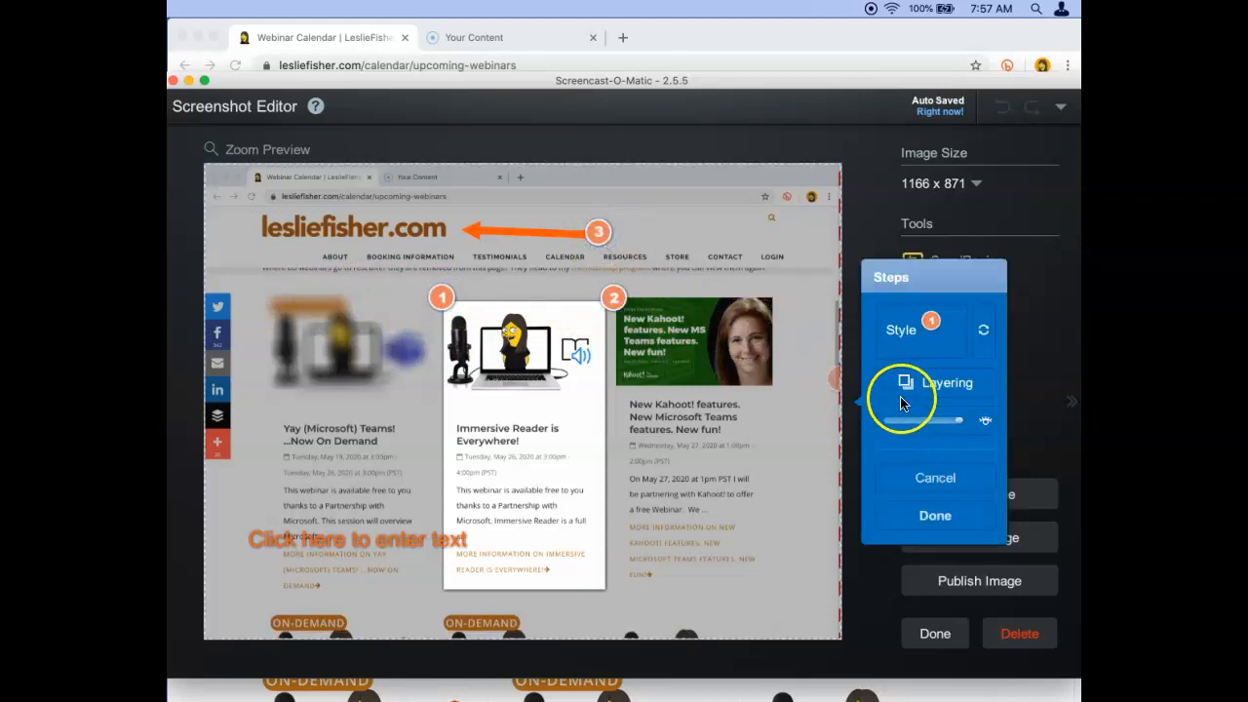
click(922, 343)
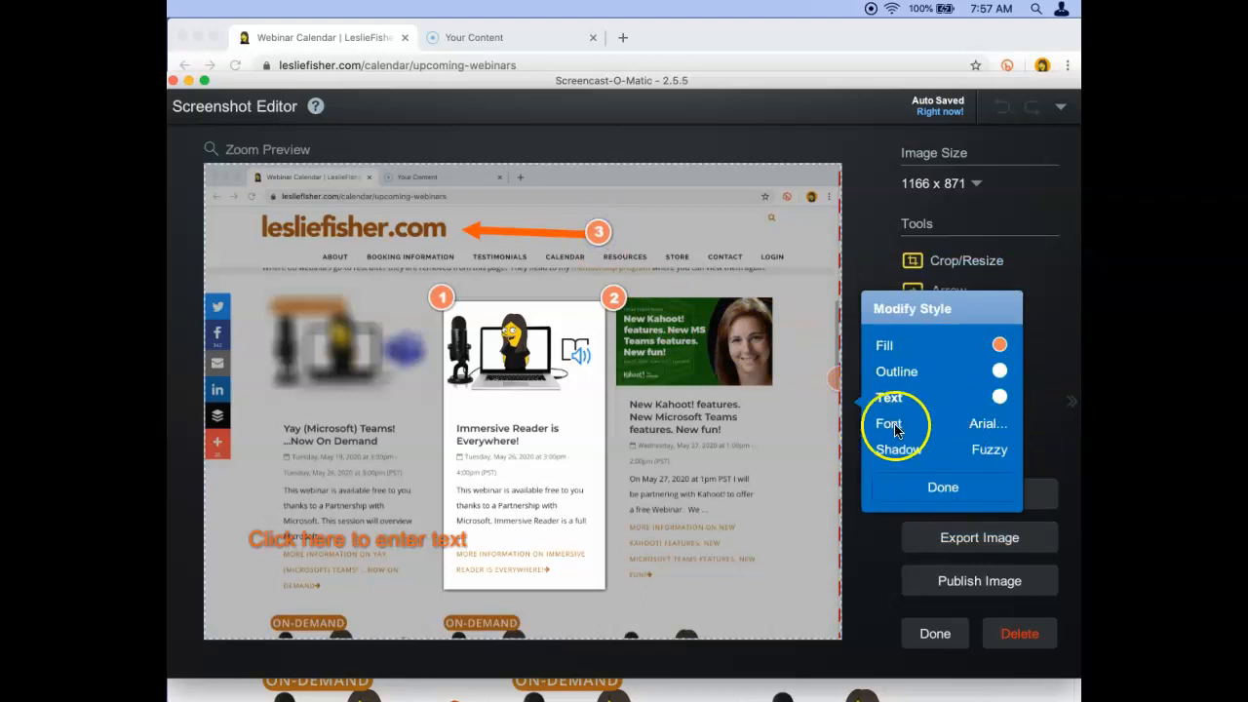
click(892, 479)
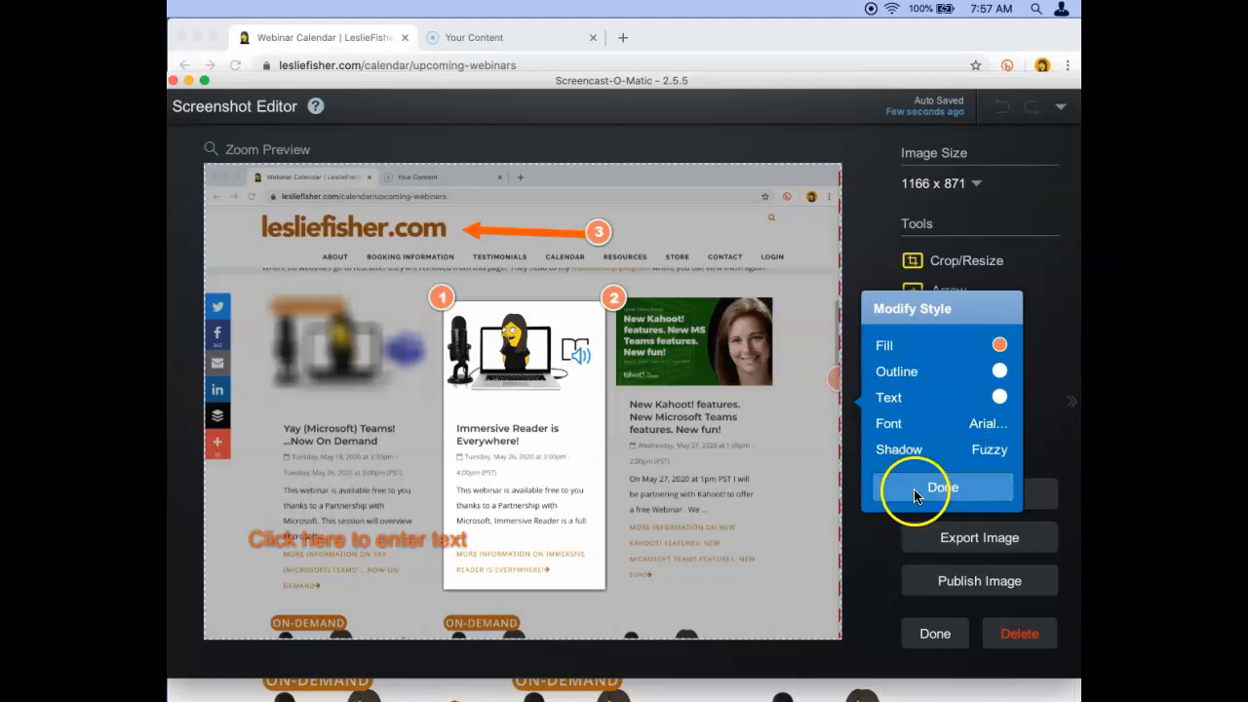
click(932, 515)
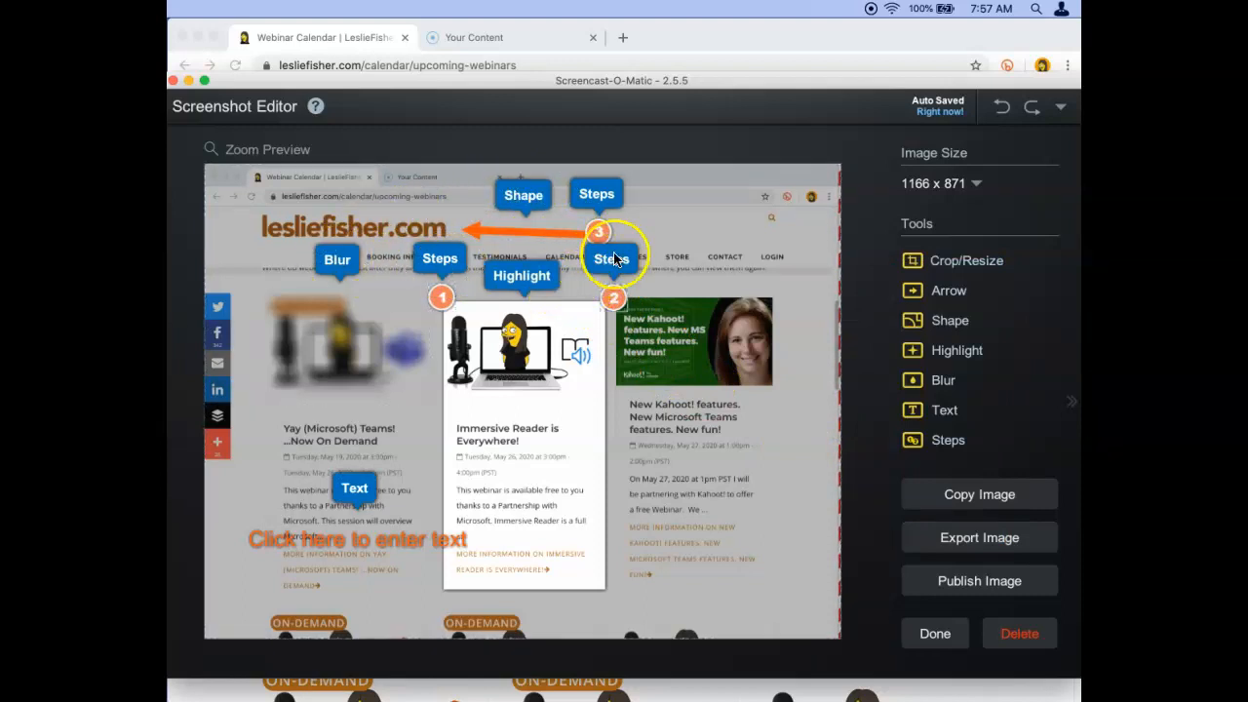
Reopen the highlight's settings, and look at the screenshot's export and publish options without saving or publishing it
click(532, 280)
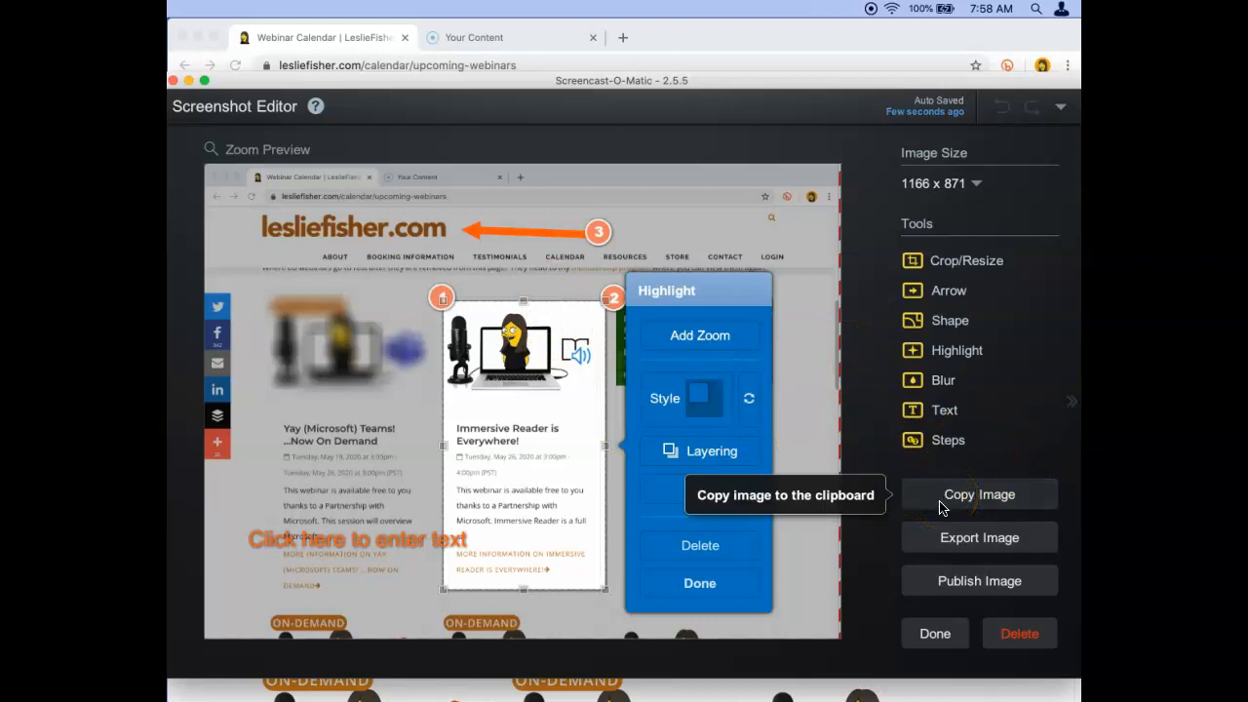
click(955, 544)
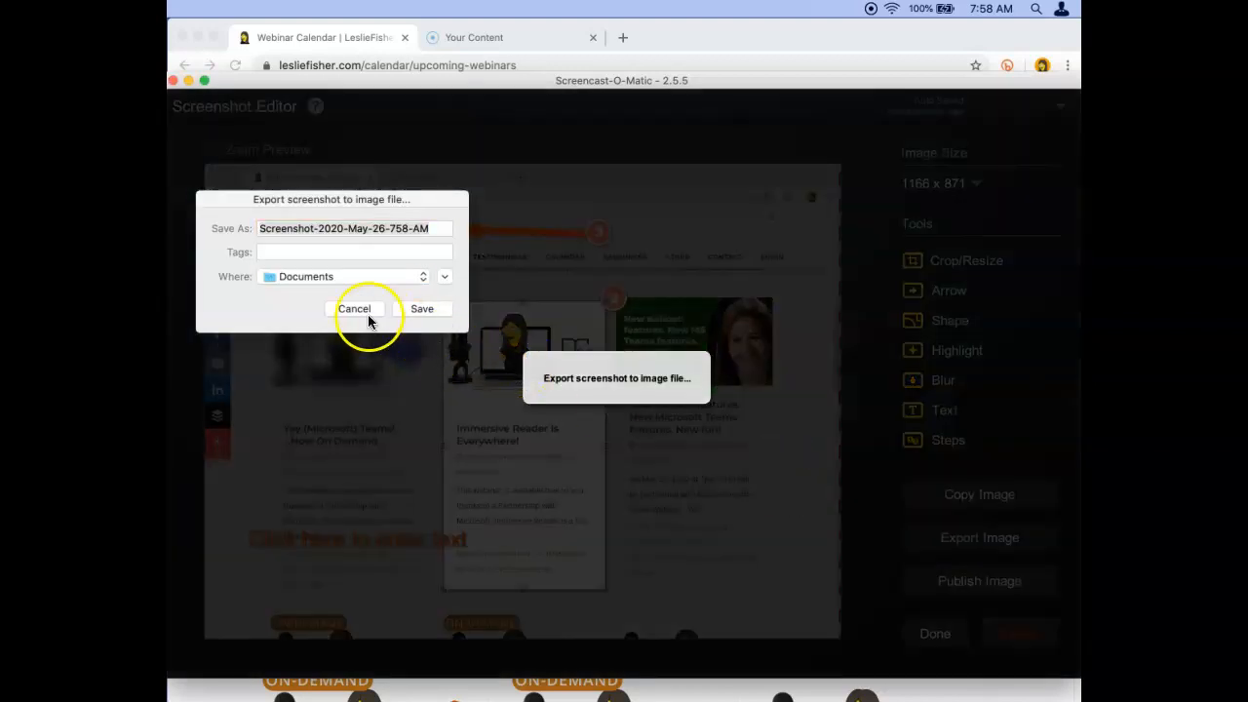
click(354, 308)
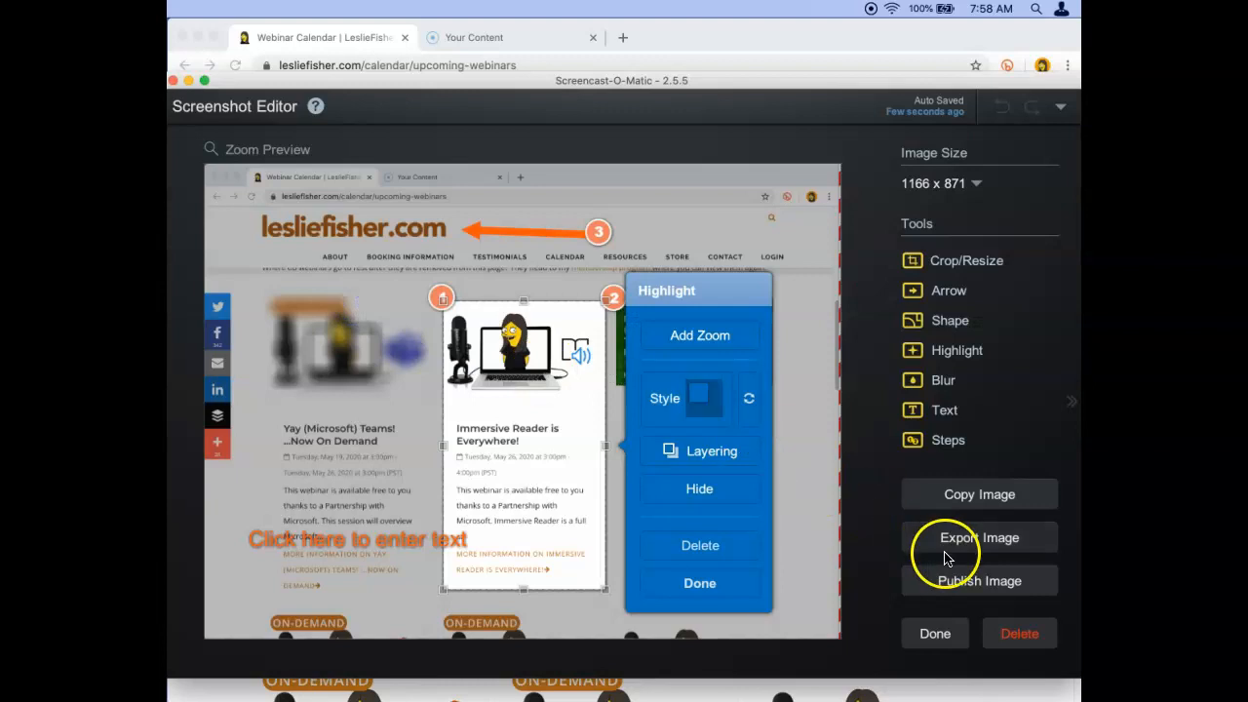
click(946, 583)
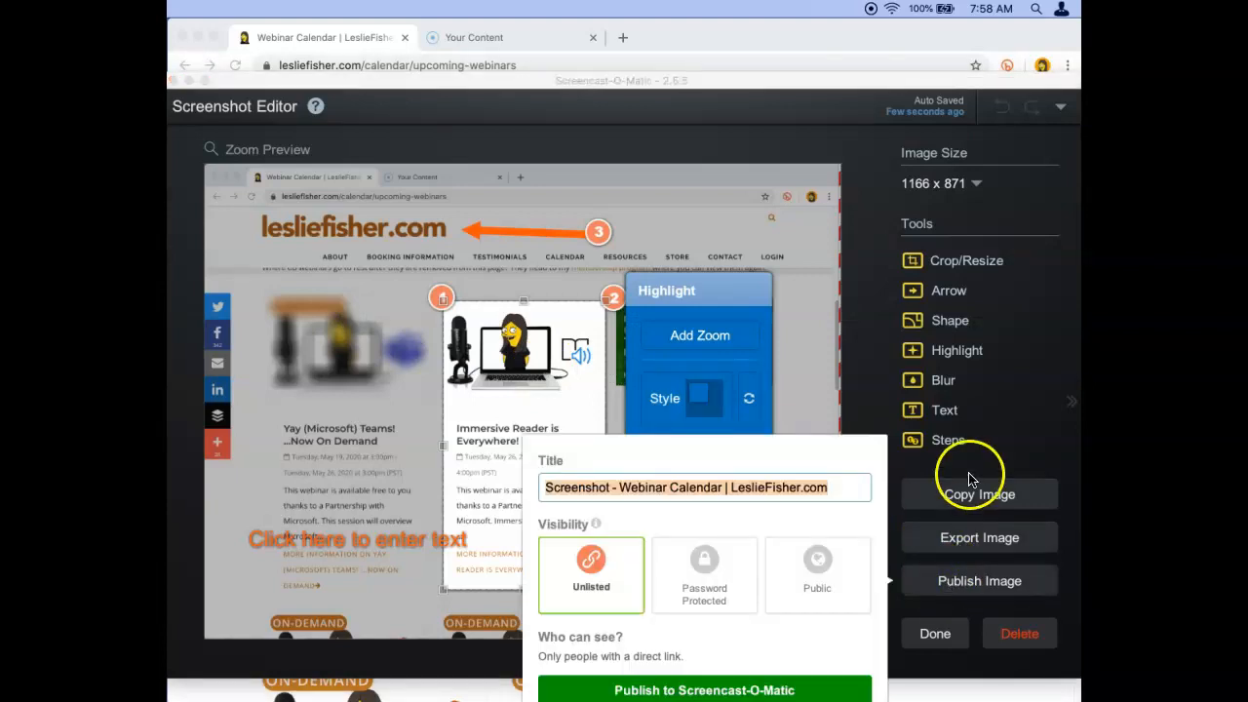
click(1014, 456)
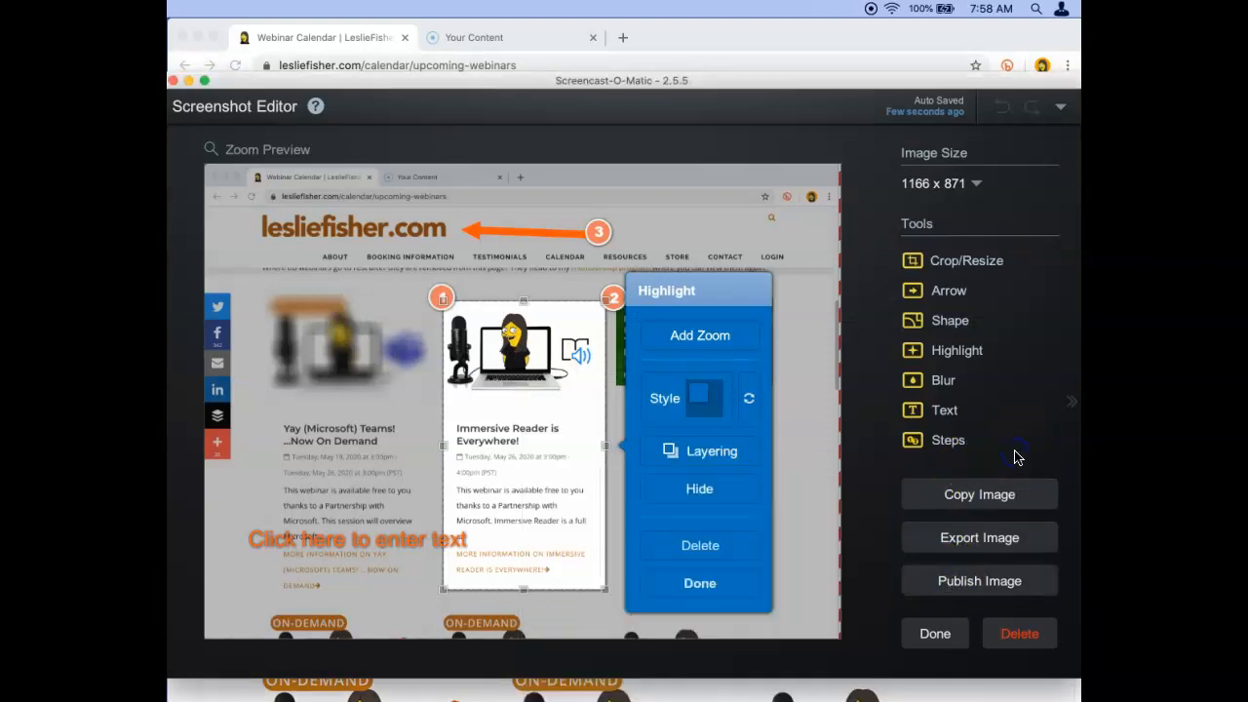
Close the finished screenshot and reopen it for editing from the list of recent screenshots
click(946, 634)
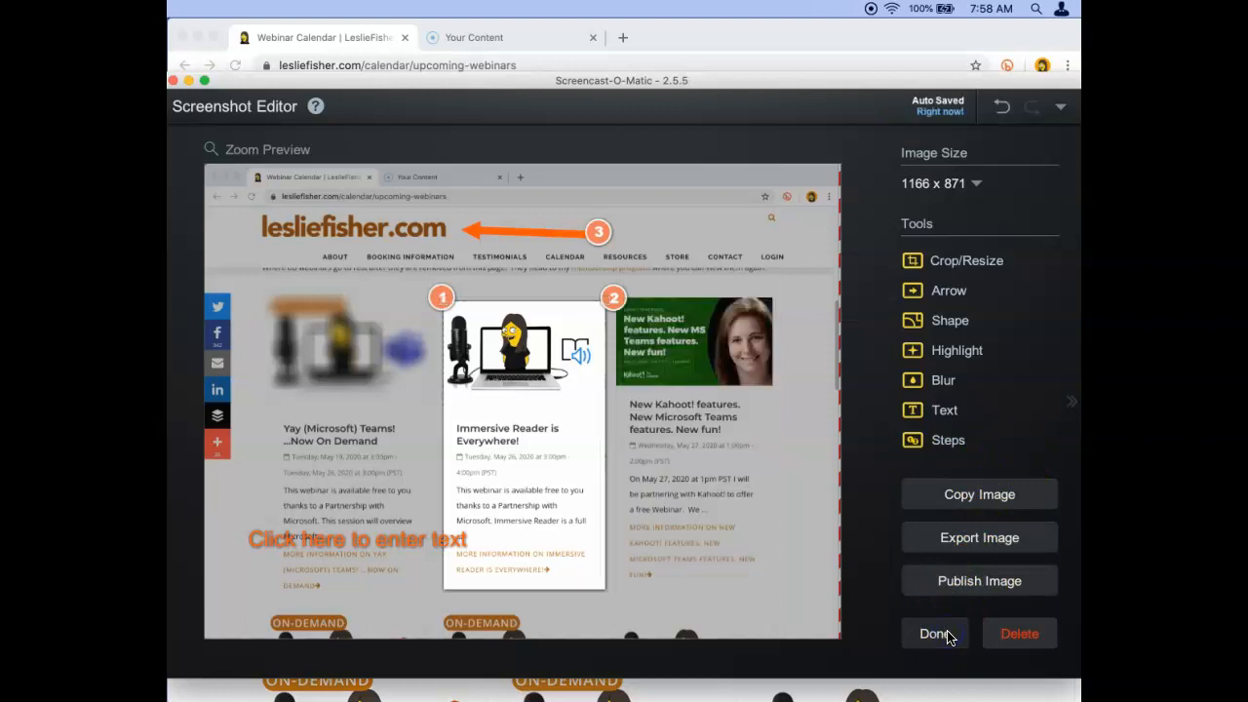
click(936, 633)
click(868, 8)
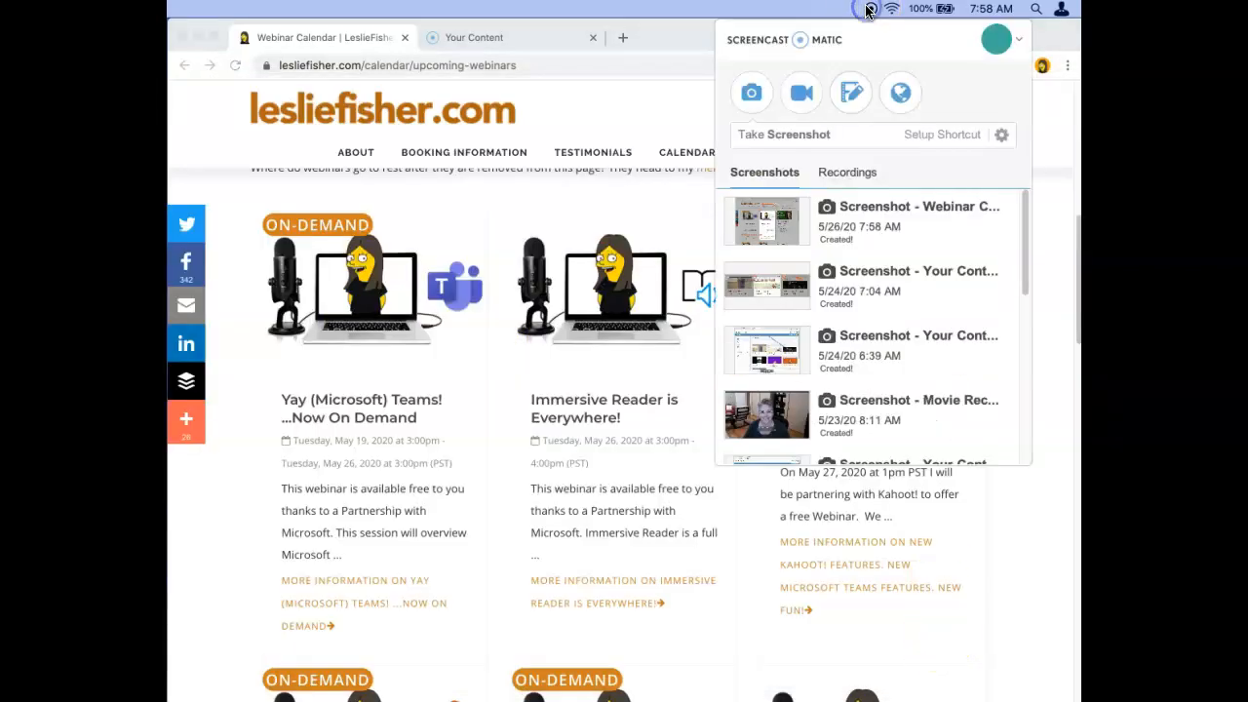
mouse_move(890, 252)
mouse_move(834, 326)
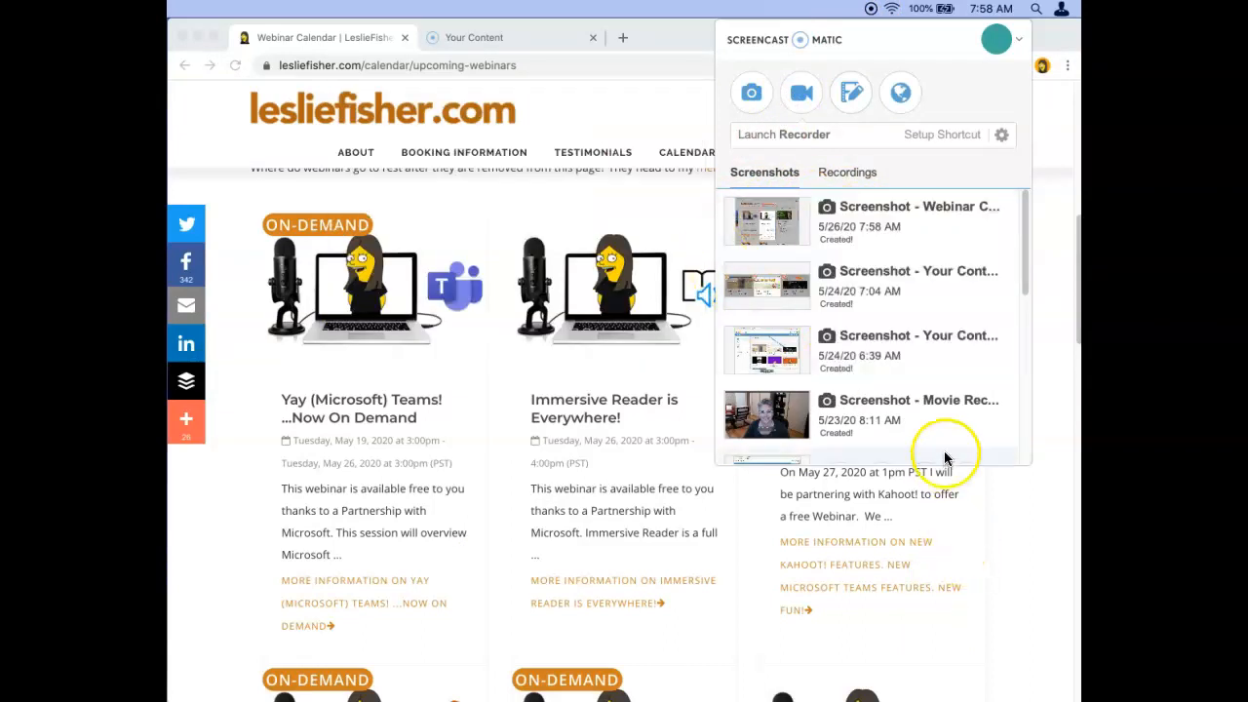
click(839, 222)
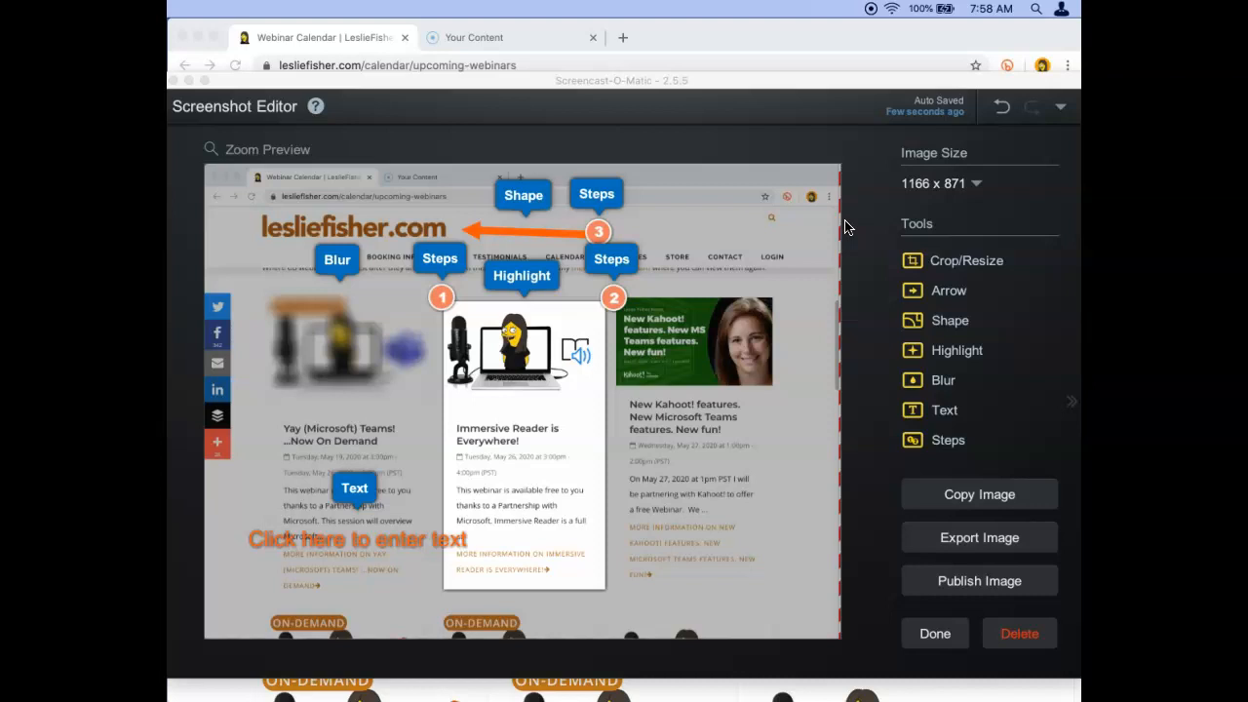
click(854, 226)
click(851, 221)
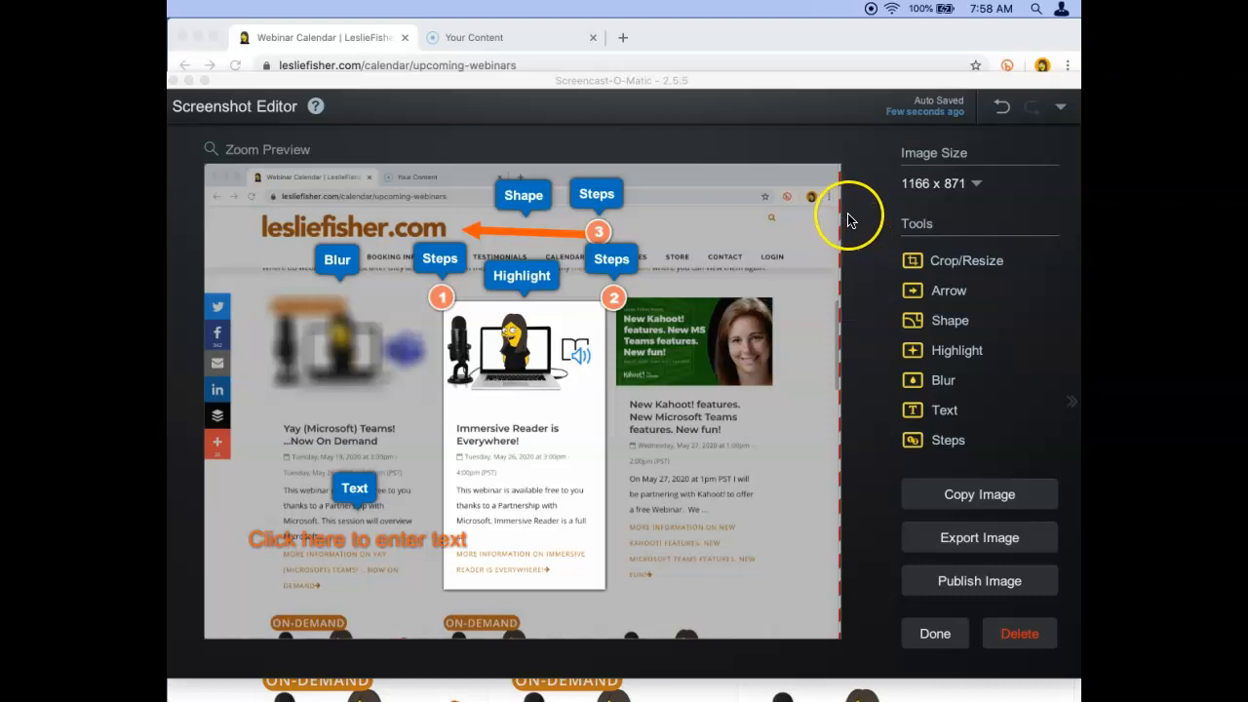